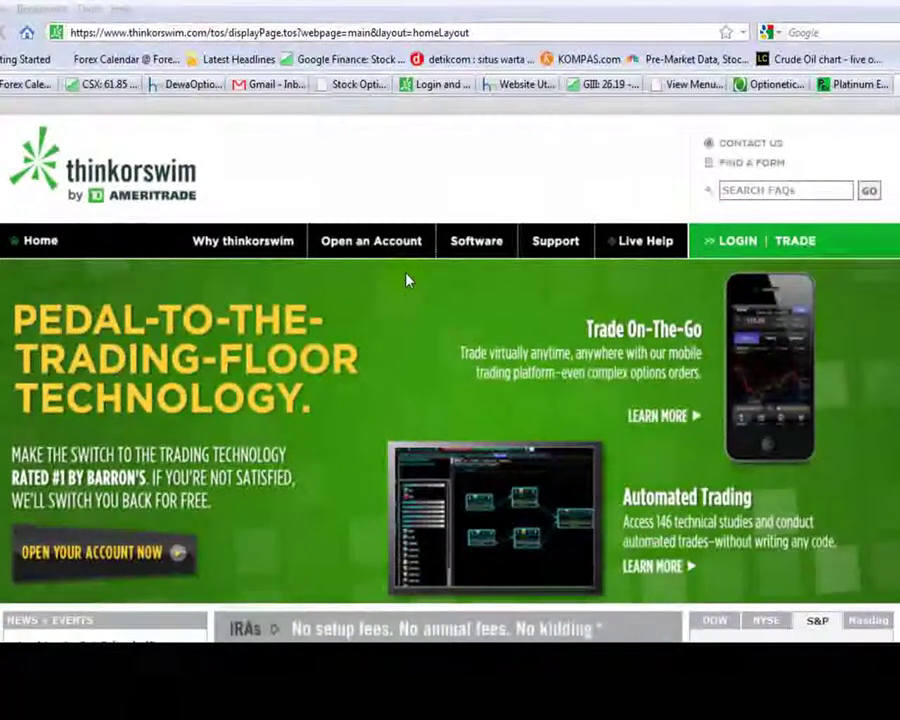
- Start opening a new account and bring up the registration form's login and contact fields
mouse_move(404, 253)
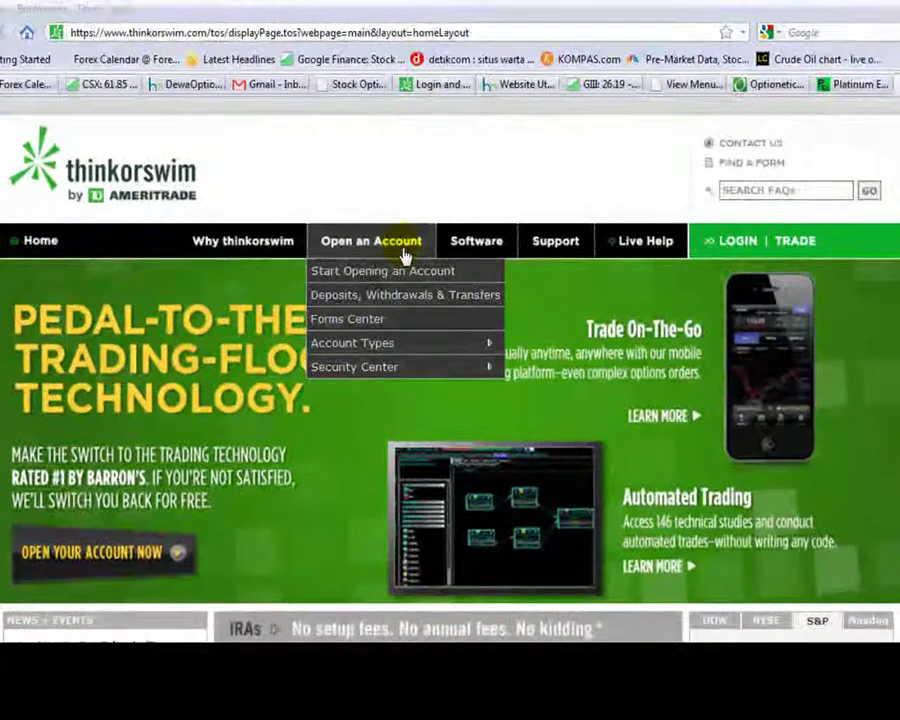
left_click(466, 278)
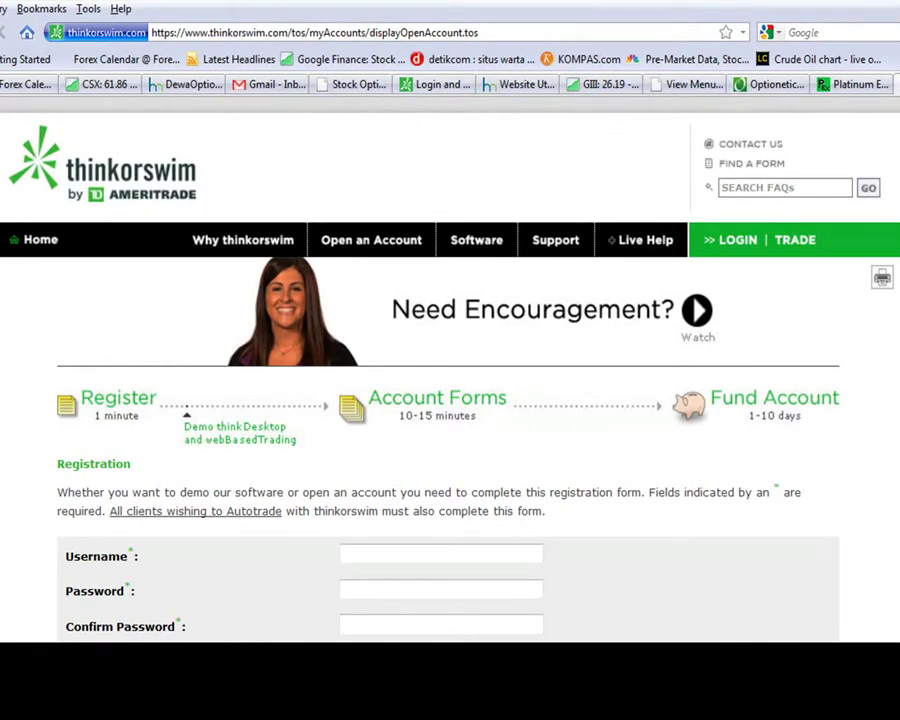
scroll(450, 380, "down", 5)
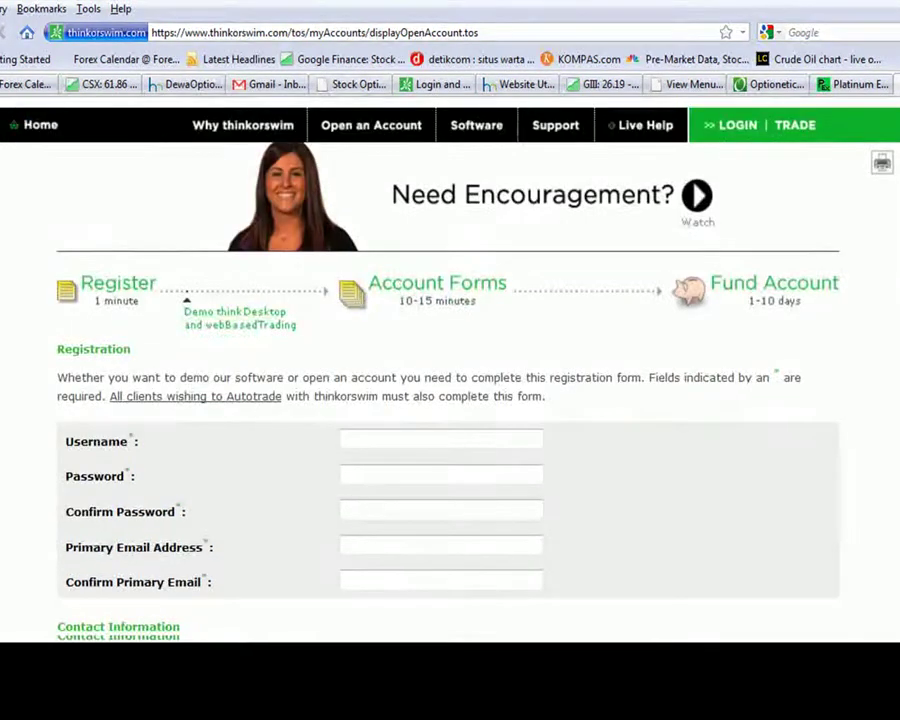
scroll(450, 380, "down", 1)
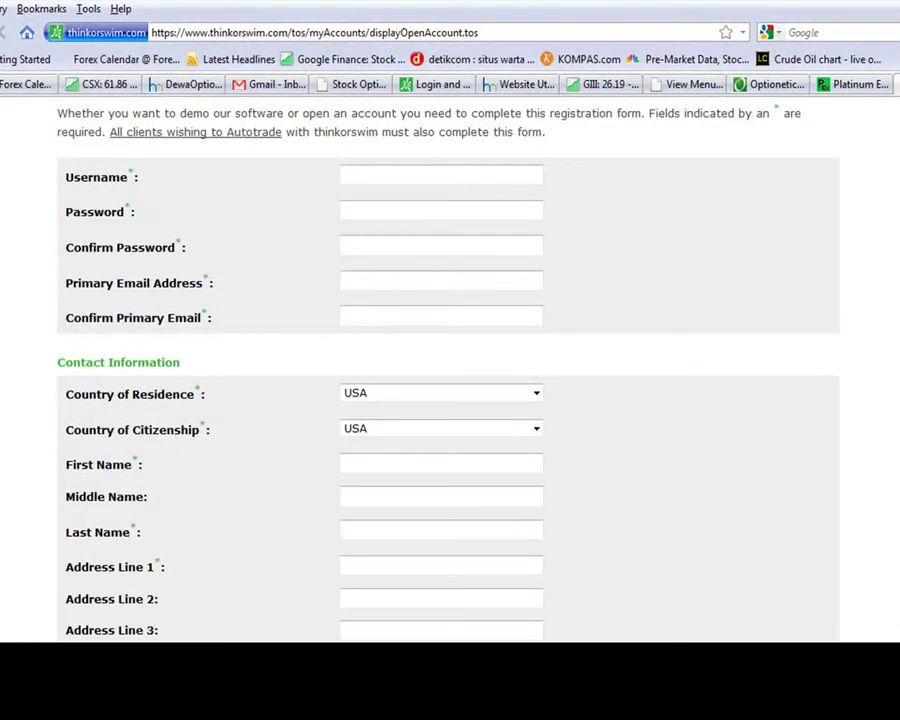
- Fill in the username, password, email, name and address fields, with Indonesia as country of residence and citizenship
left_click(522, 175)
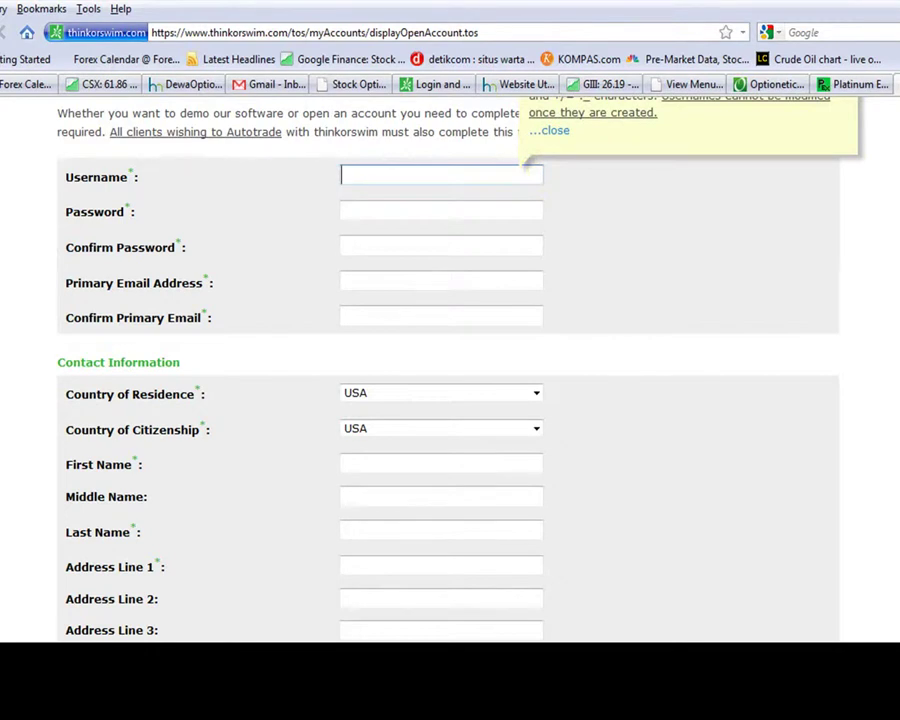
scroll(522, 175, "up", 1)
scroll(450, 380, "up", 1)
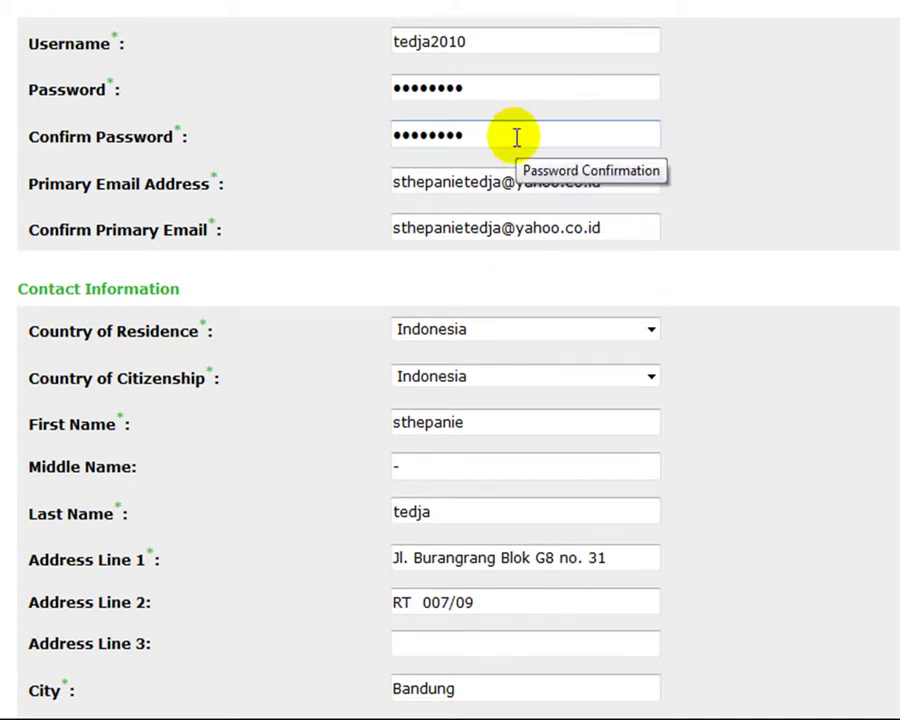
left_click(631, 188)
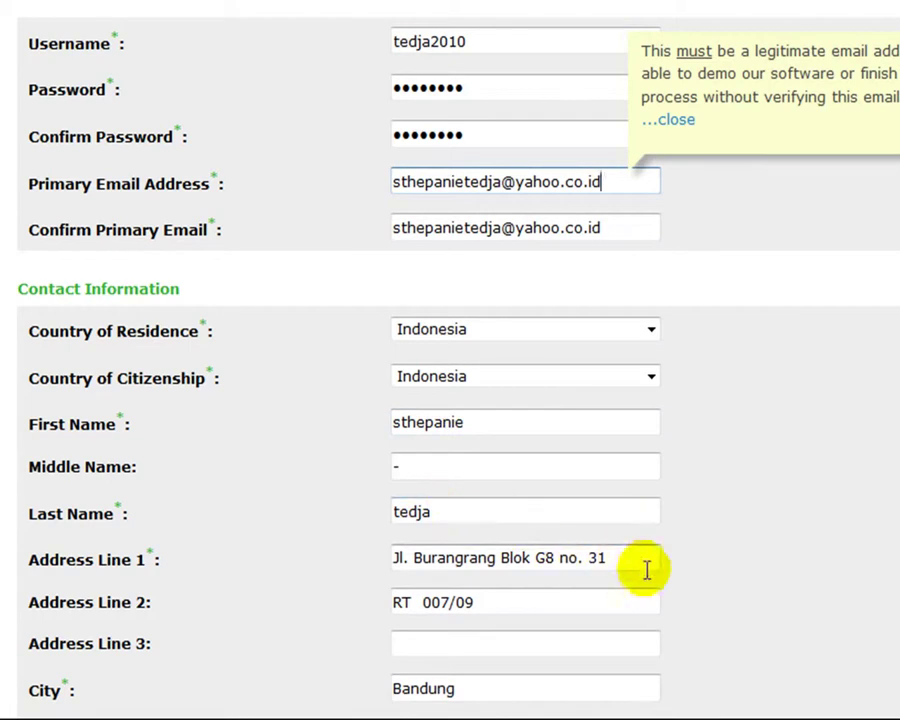
left_click(728, 611)
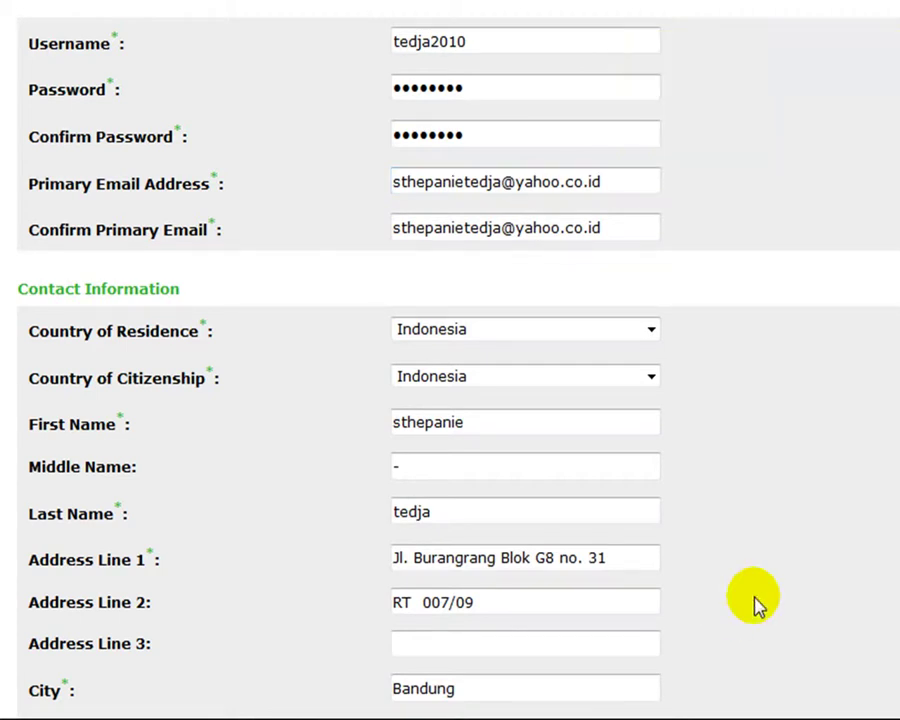
- Fill in the state or province and the postal code in the contact information using the saved entries
scroll(757, 604, "down", 6)
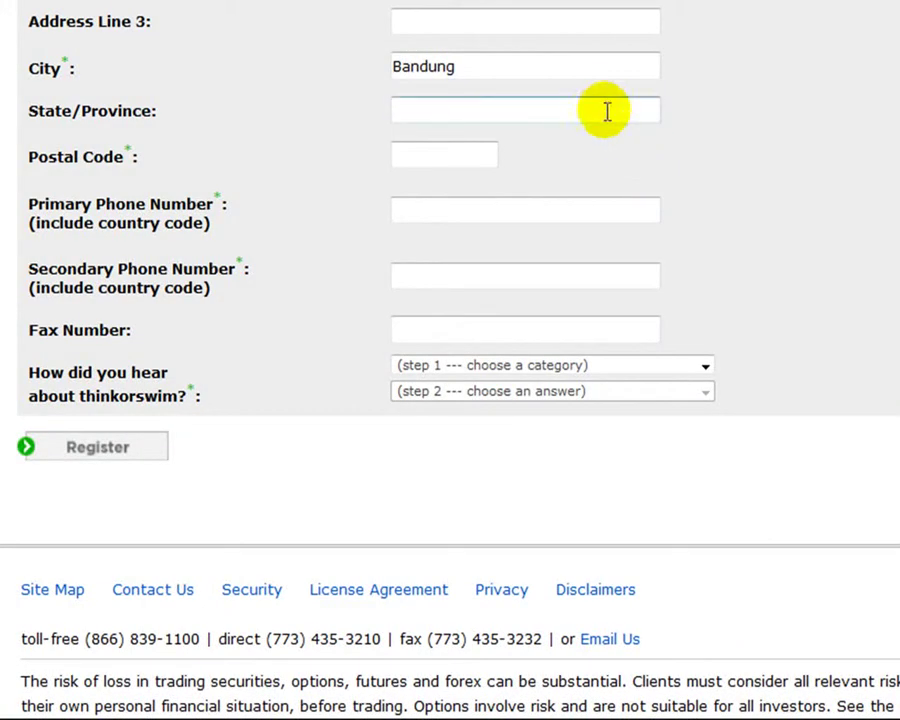
left_click(594, 112)
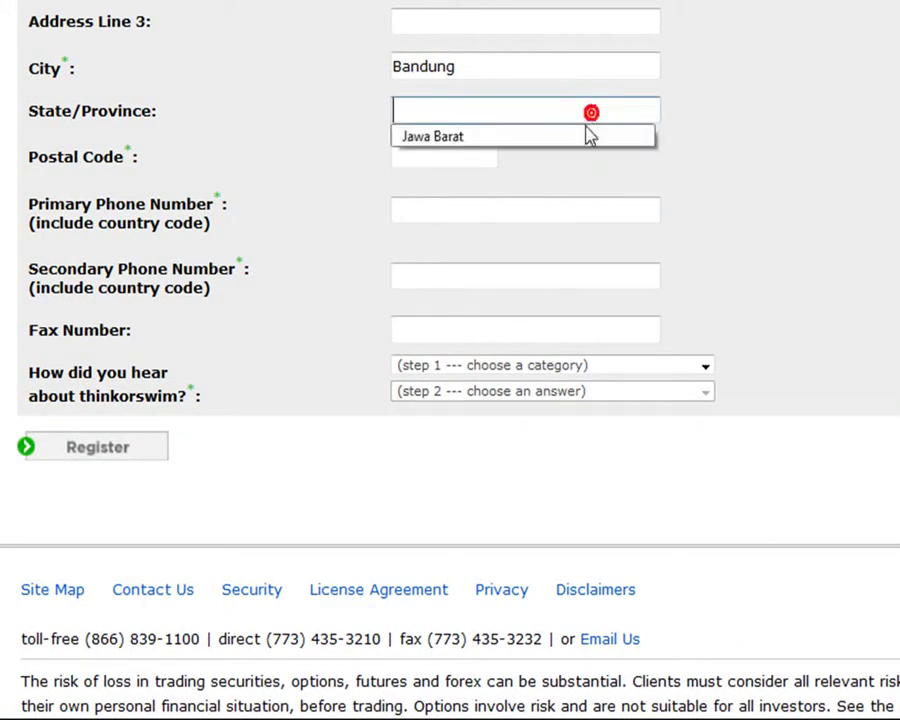
left_click(580, 140)
left_click(493, 165)
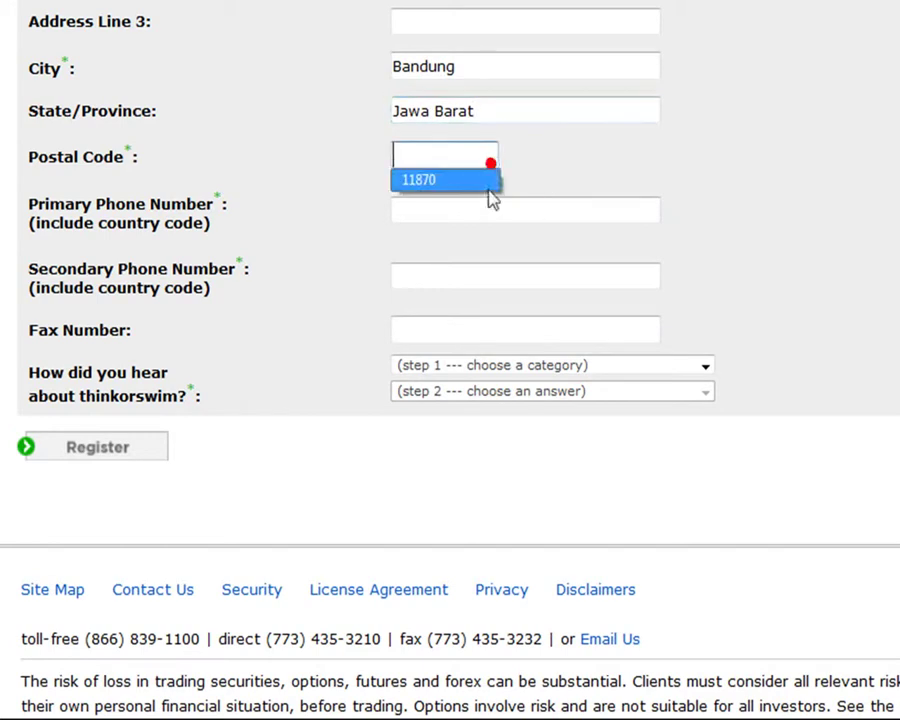
left_click(482, 182)
- Fill in the primary and secondary phone numbers with the saved entries
left_click(500, 207)
left_click(500, 205)
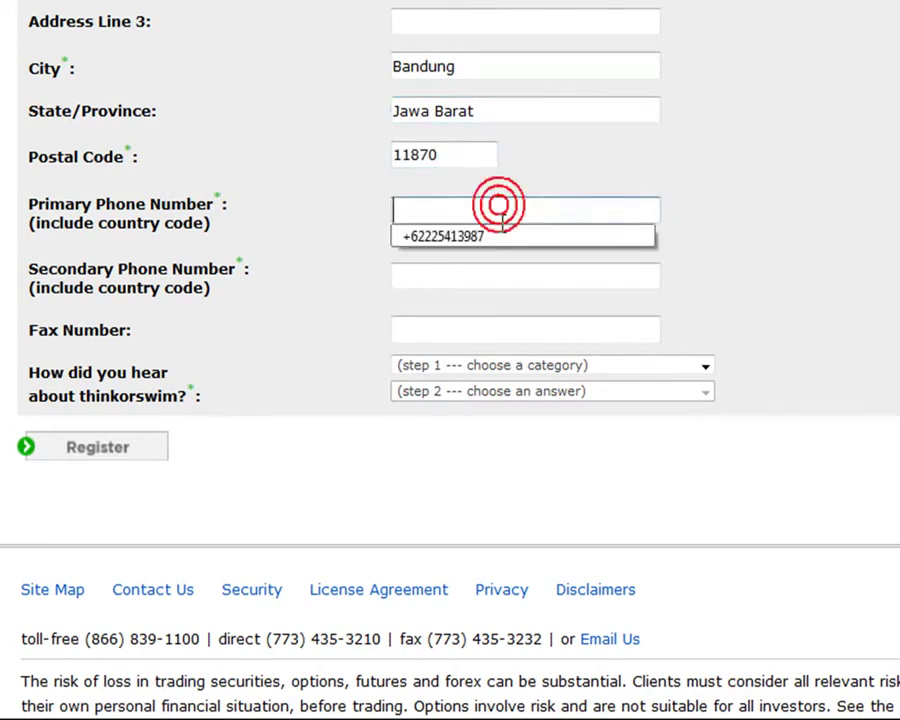
left_click(500, 235)
left_click(507, 283)
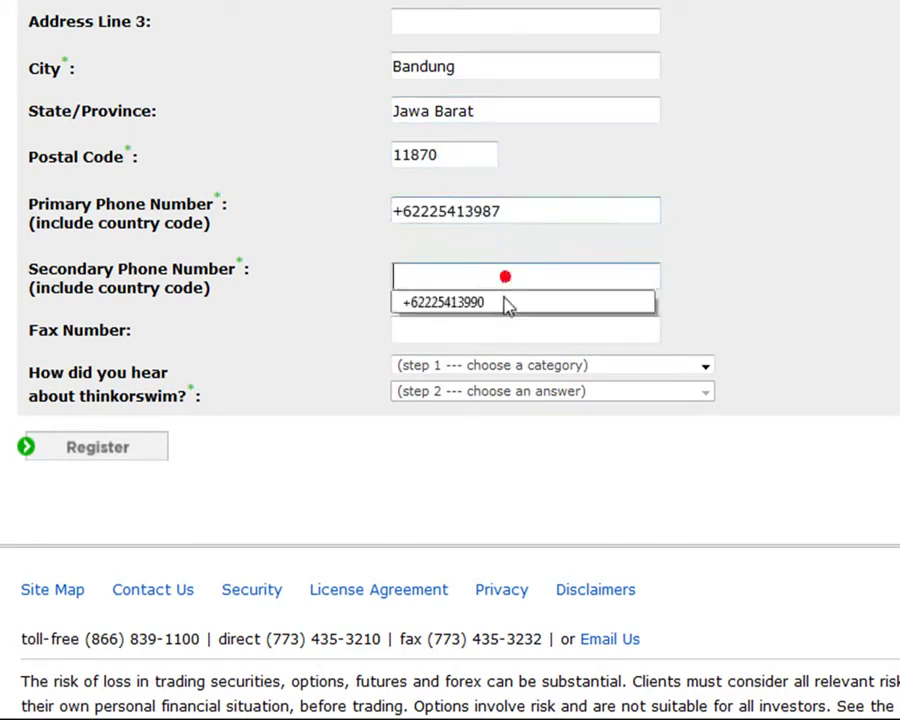
left_click(502, 305)
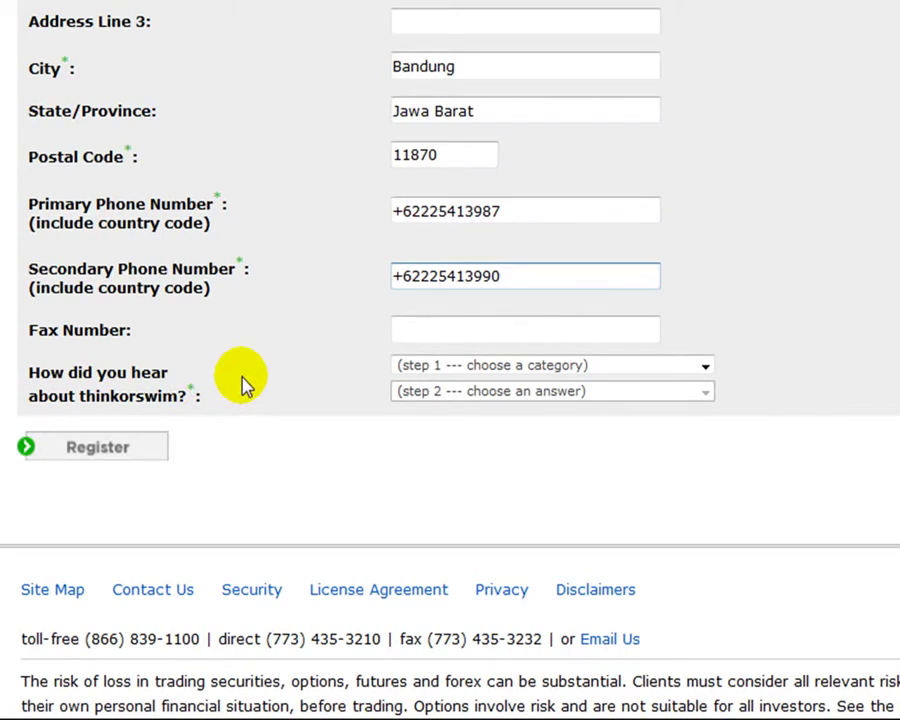
- Answer how you heard about thinkorswim with the category Miscellaneous and the answer CNBC
left_click(578, 366)
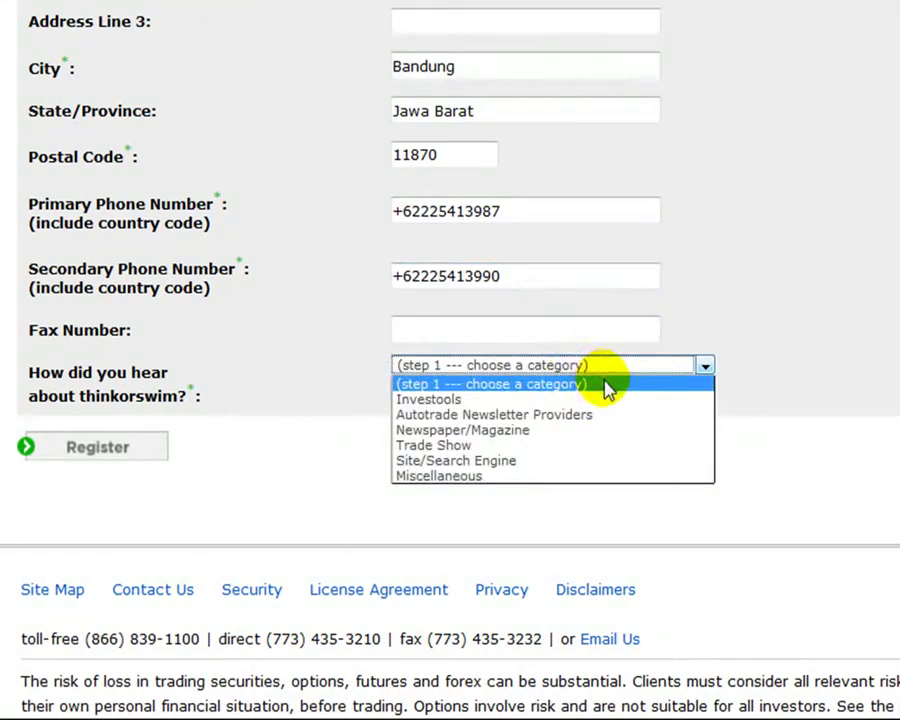
left_click(578, 477)
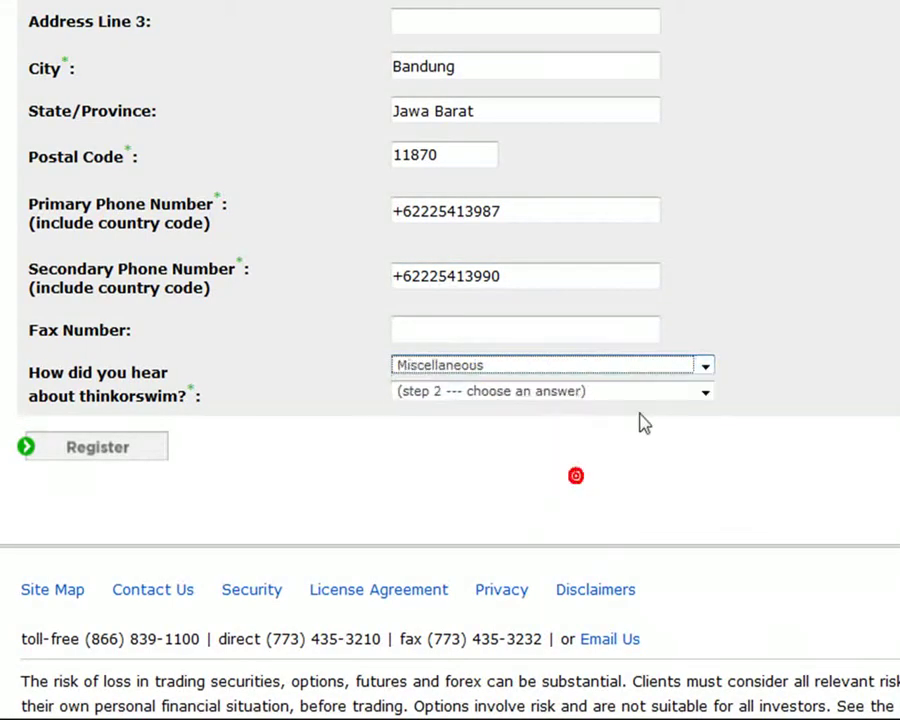
left_click(704, 394)
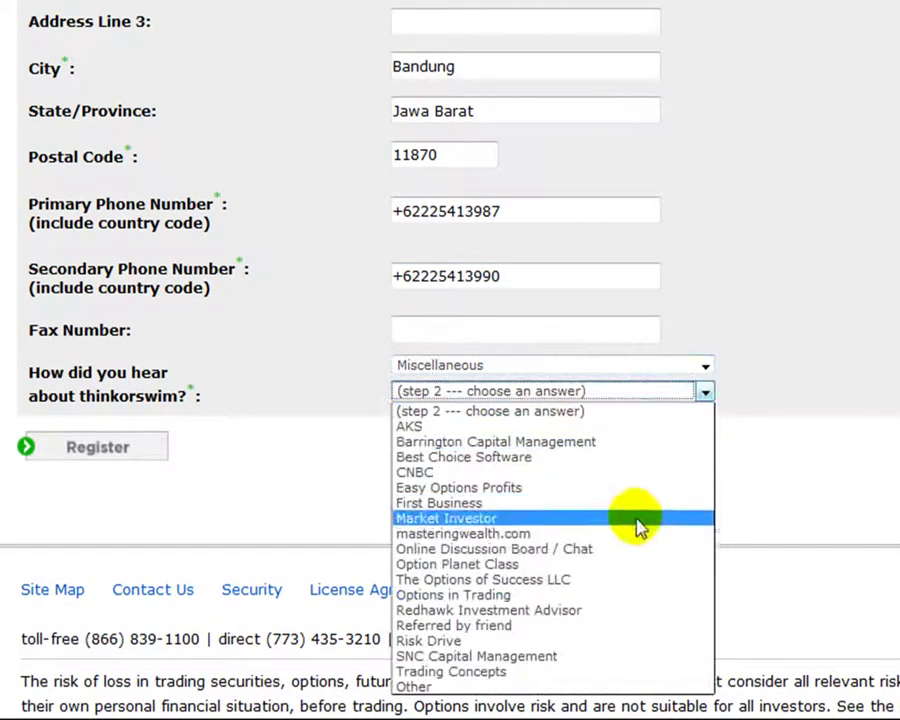
left_click(630, 472)
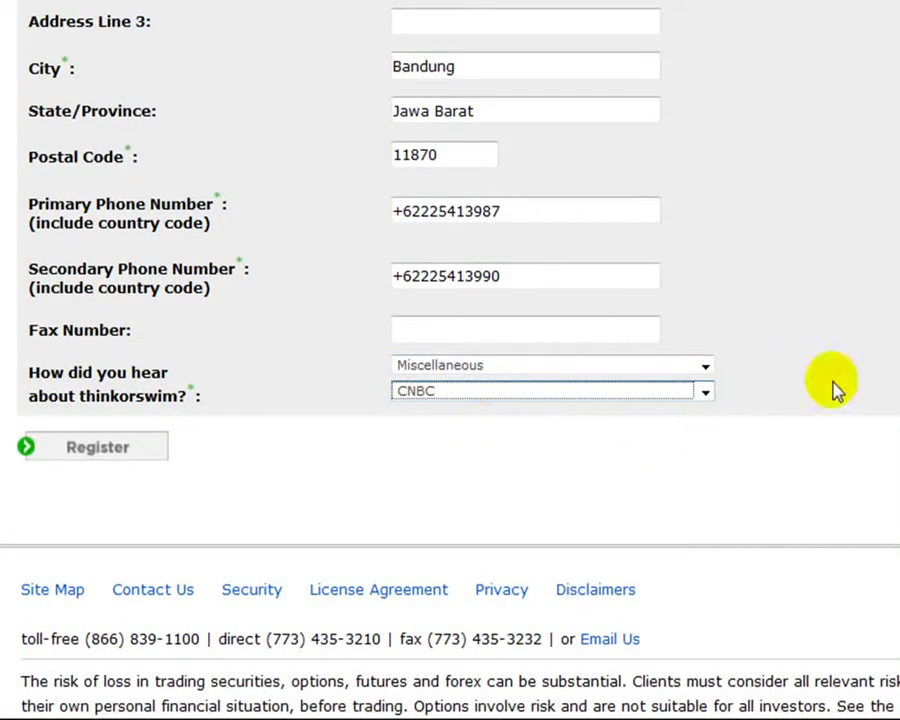
- Review the completed contact information and submit the registration
scroll(450, 360, "up", 2)
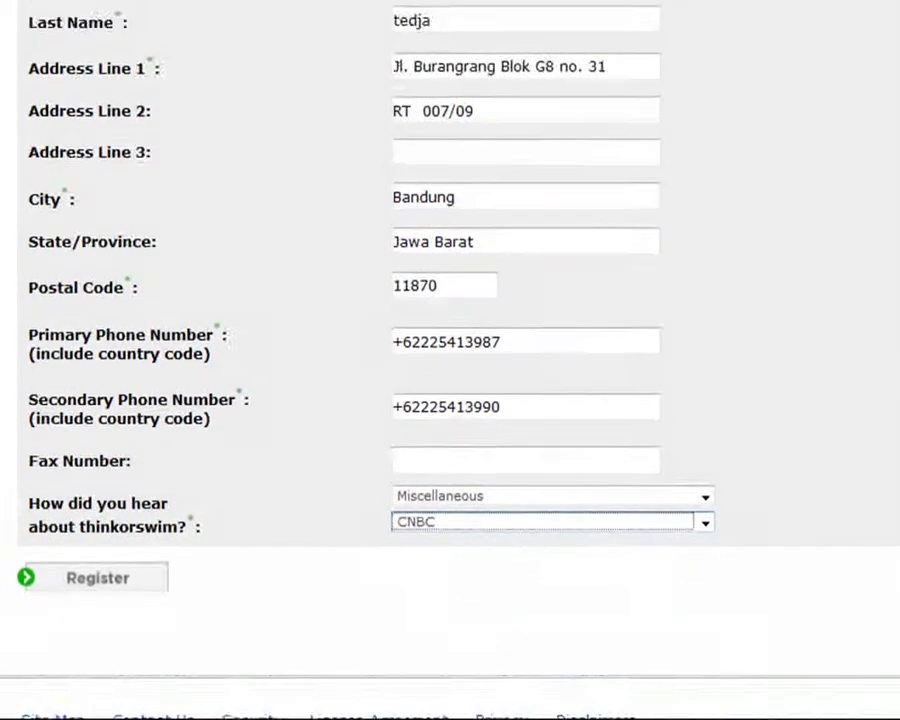
scroll(450, 360, "up", 2)
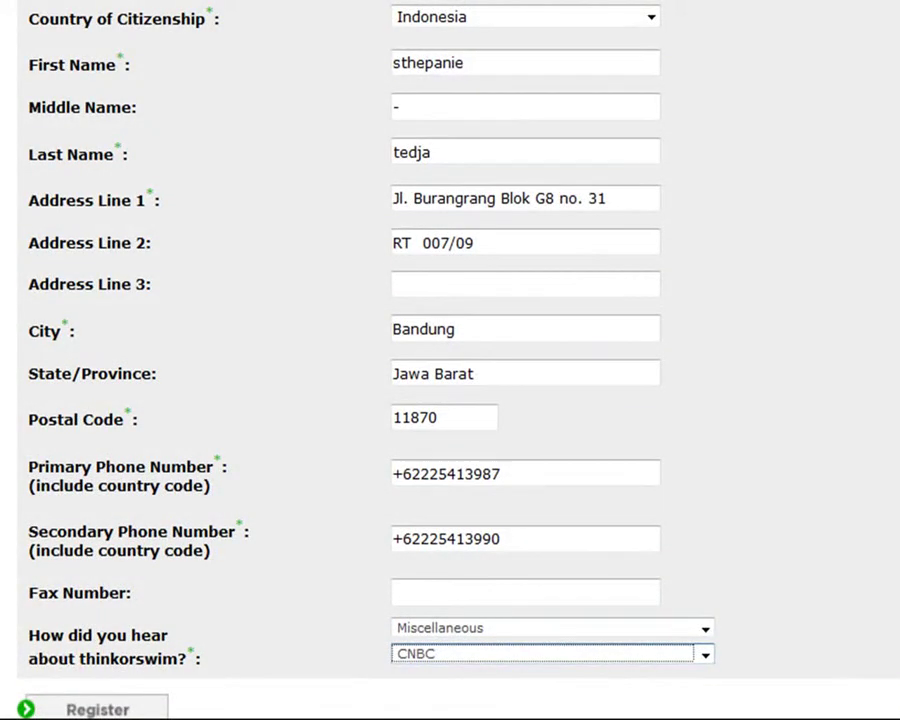
scroll(450, 360, "down", 1)
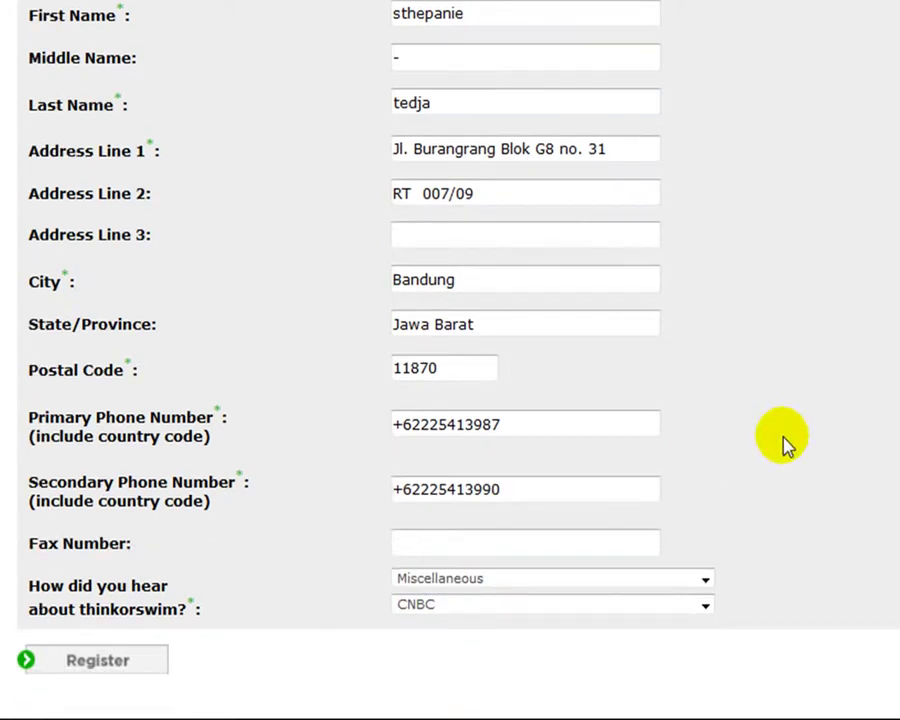
left_click(150, 665)
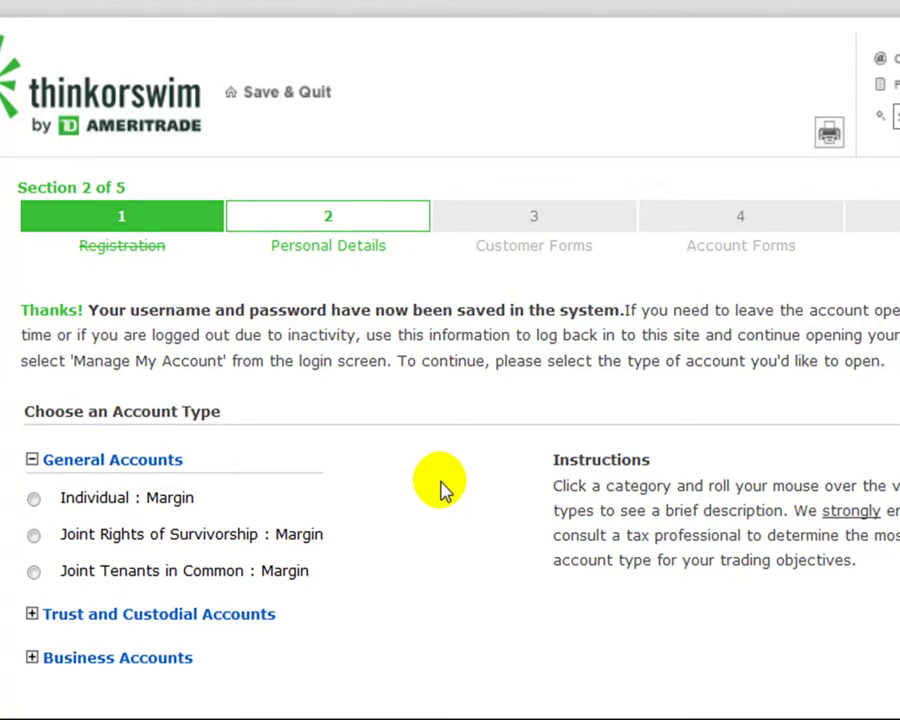
- Choose the Individual : Margin account type under General Accounts and proceed with it, keeping the suggested nickname
mouse_move(36, 506)
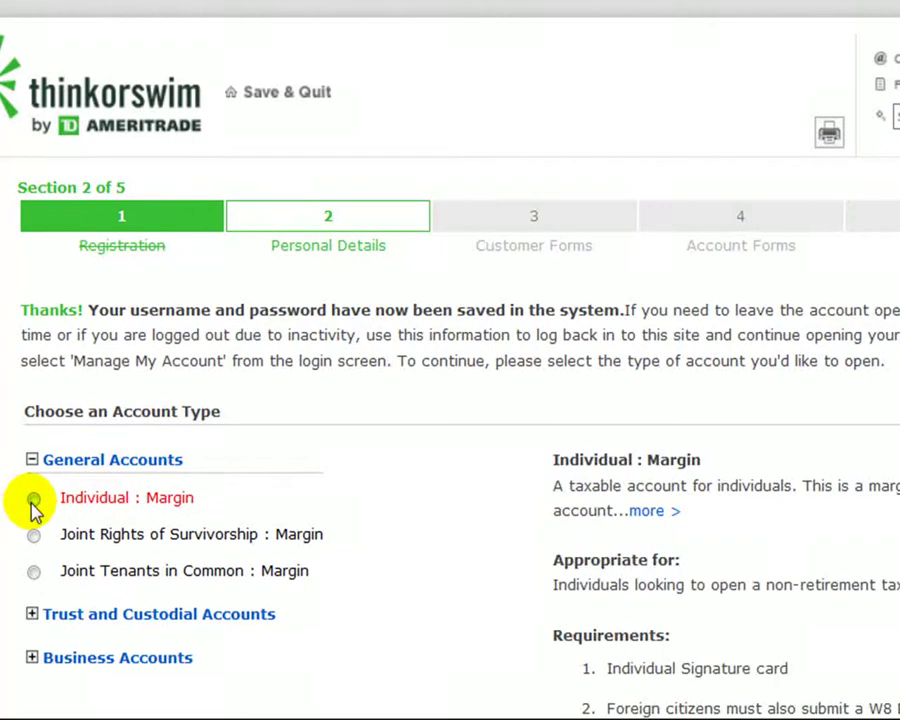
left_click(33, 501)
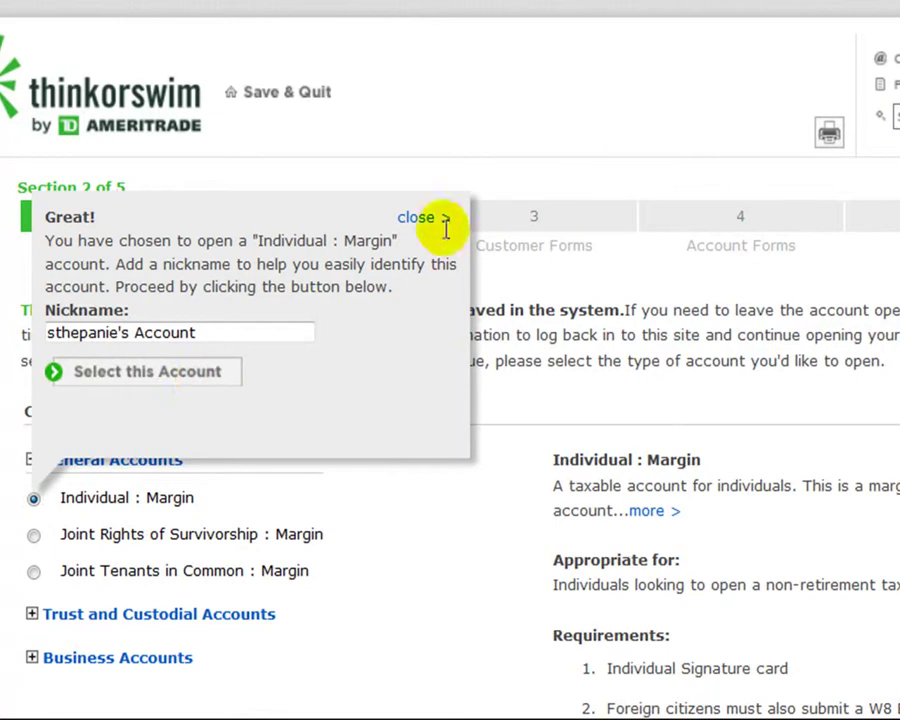
left_click(214, 373)
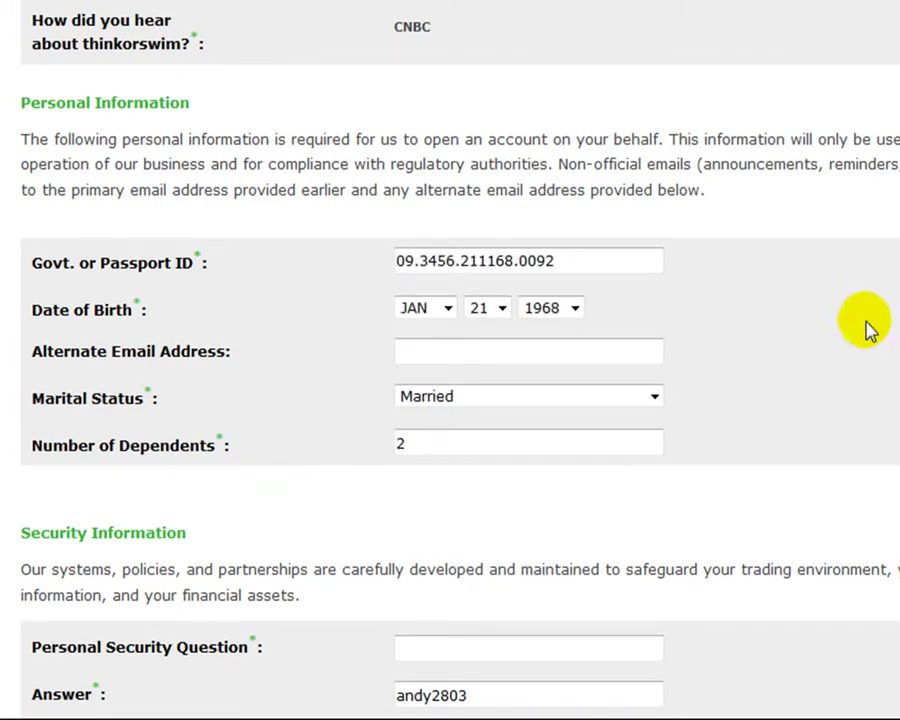
- Enter the security question "What is your pet's name ?", its answer and the confirmed transaction authorization code, and save the personal details
left_click(862, 321)
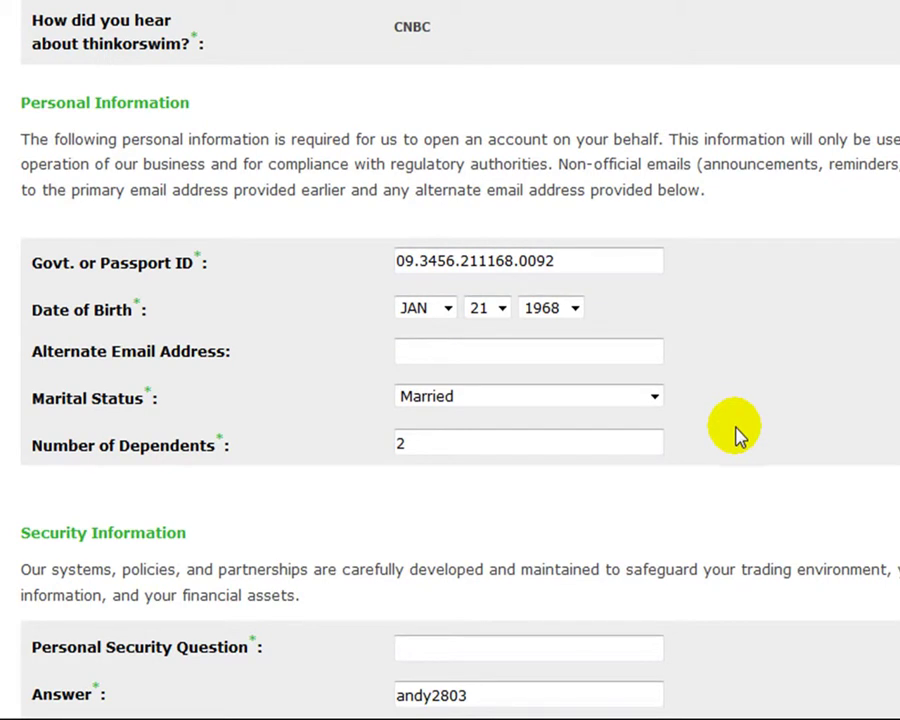
left_click(866, 386)
scroll(870, 394, "down", 3)
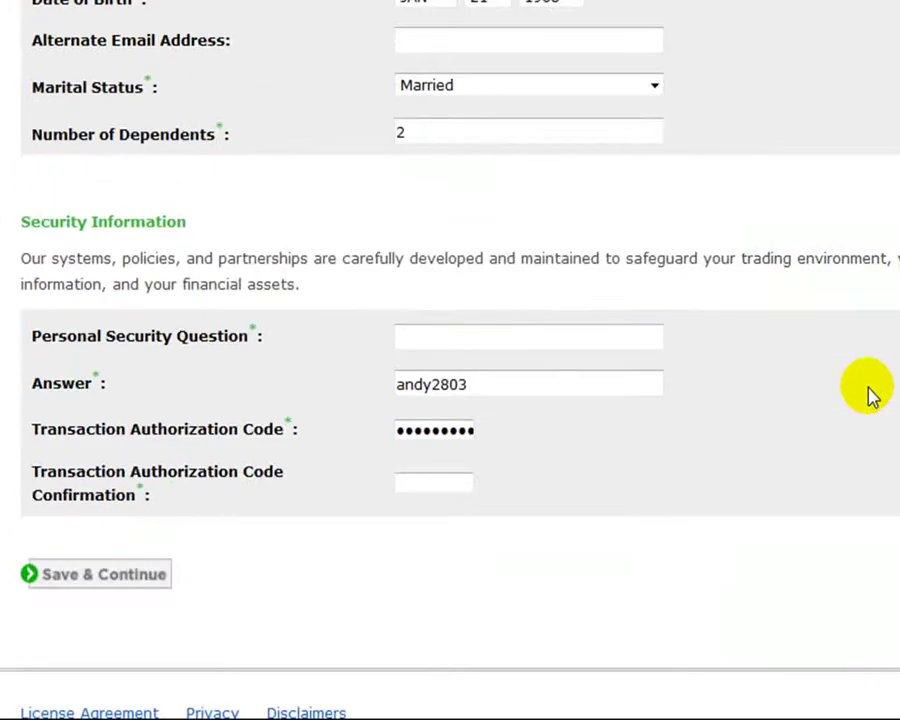
scroll(868, 394, "down", 2)
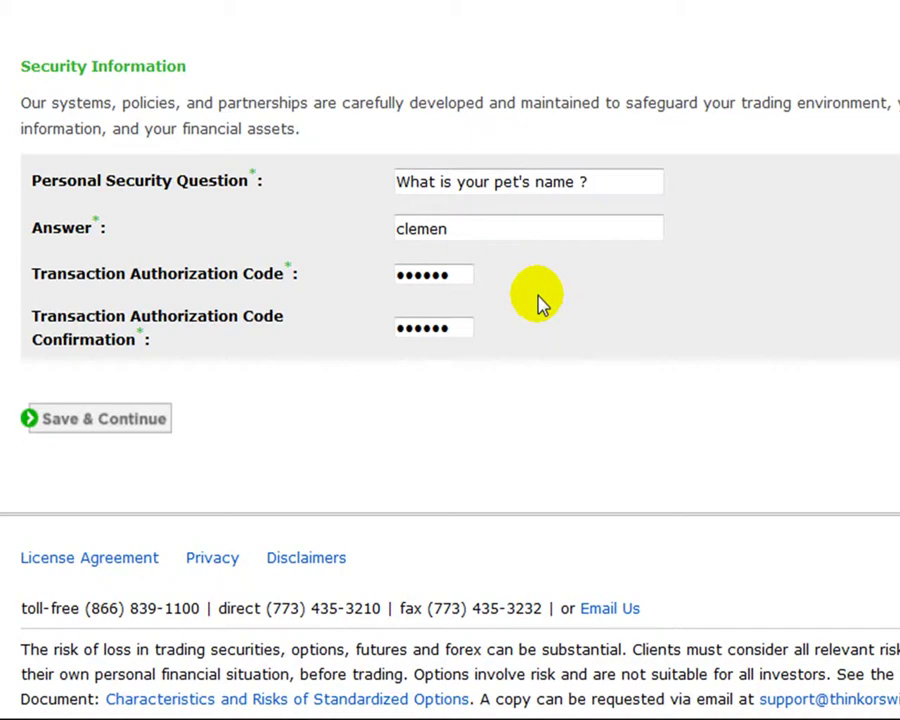
left_click(157, 421)
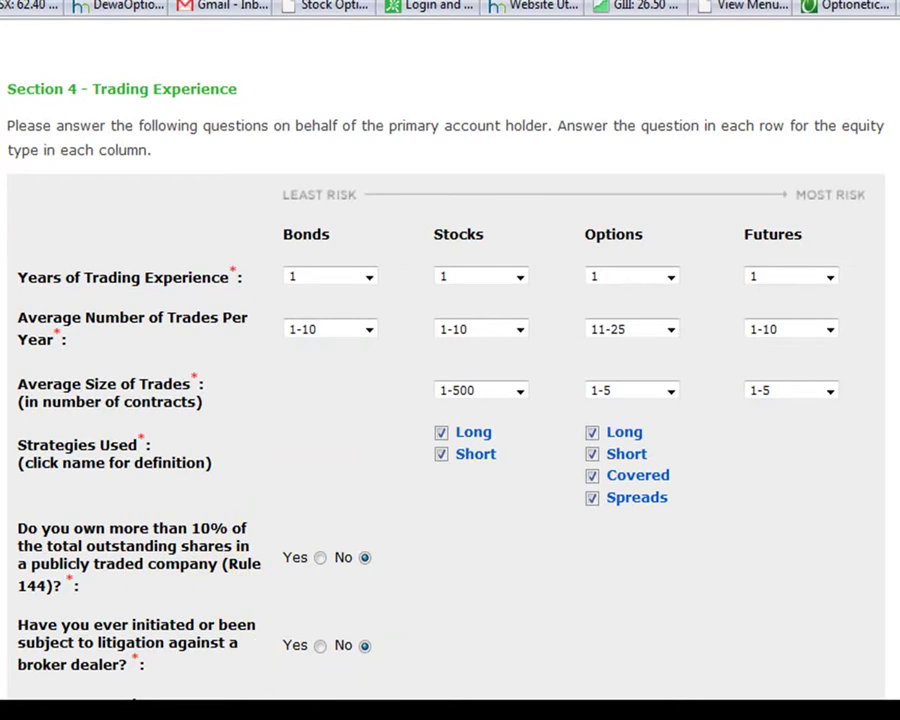
- Review the completed Trading Experience answers and continue to the Miscellaneous section
scroll(450, 400, "down", 3)
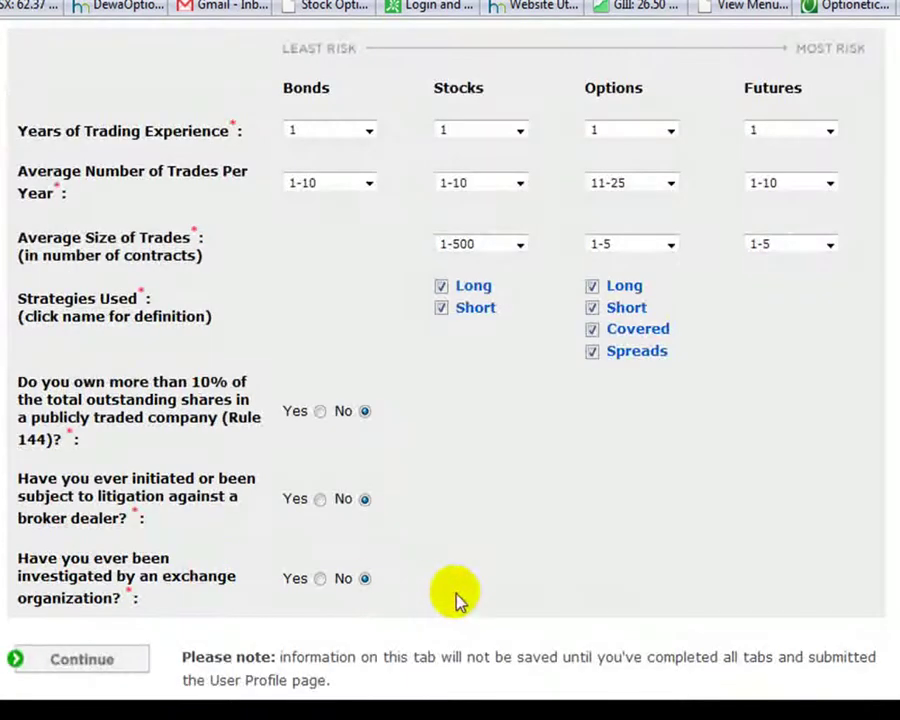
left_click(112, 660)
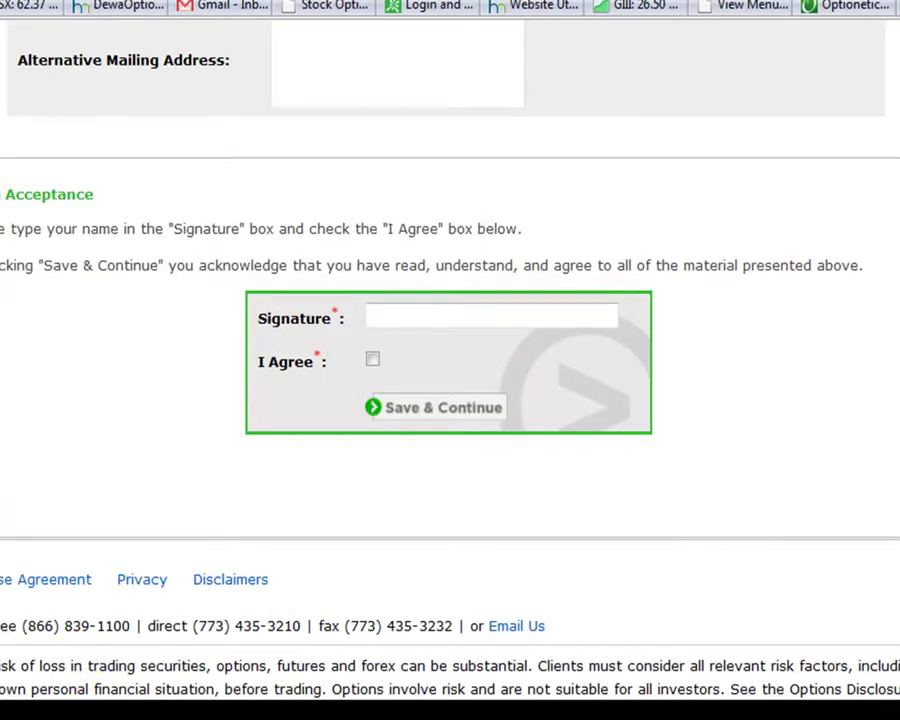
- Sign the acceptance with the account holder's name and agree to the terms, leaving the alternative mailing address blank
scroll(450, 360, "up", 6)
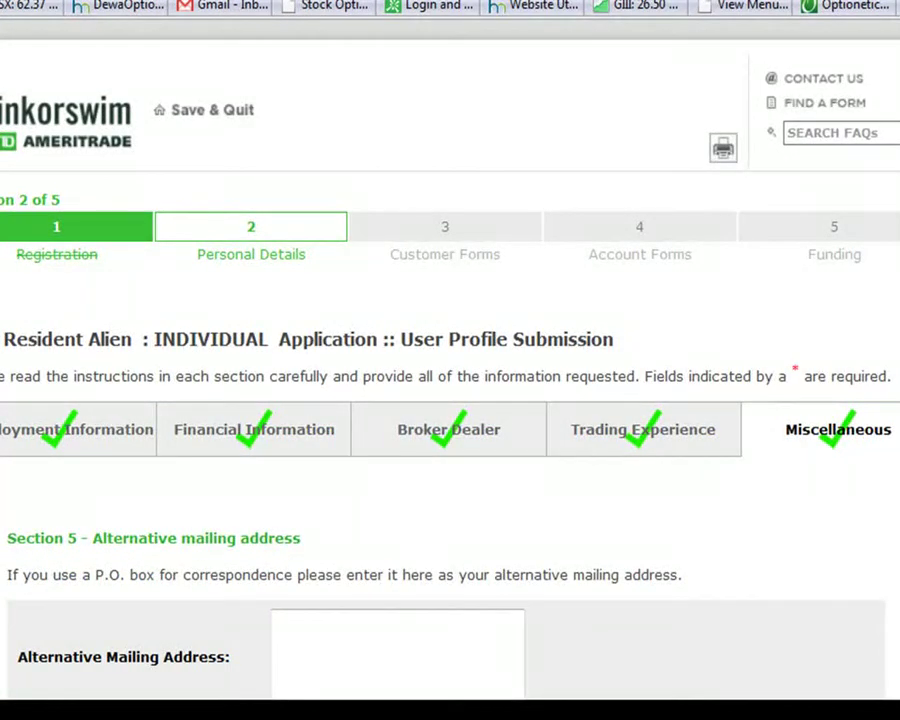
scroll(450, 360, "down", 3)
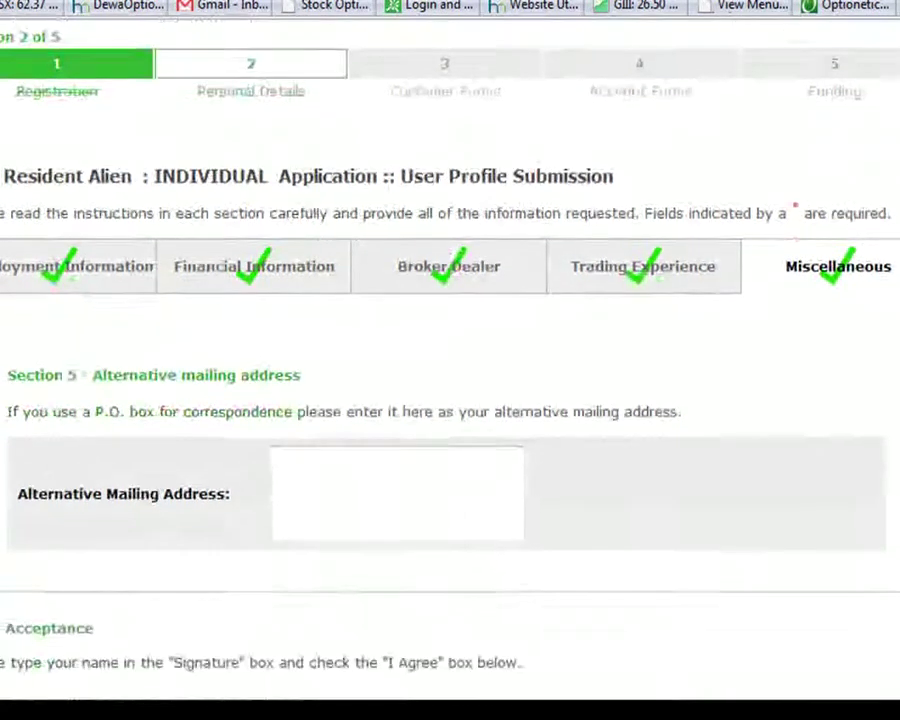
scroll(450, 360, "down", 2)
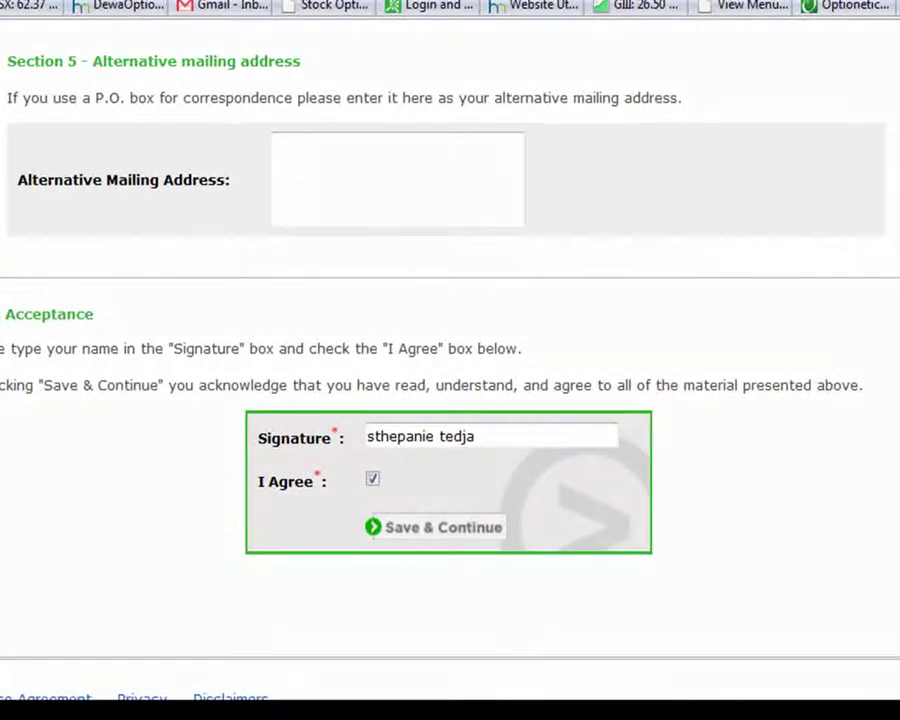
left_click(451, 187)
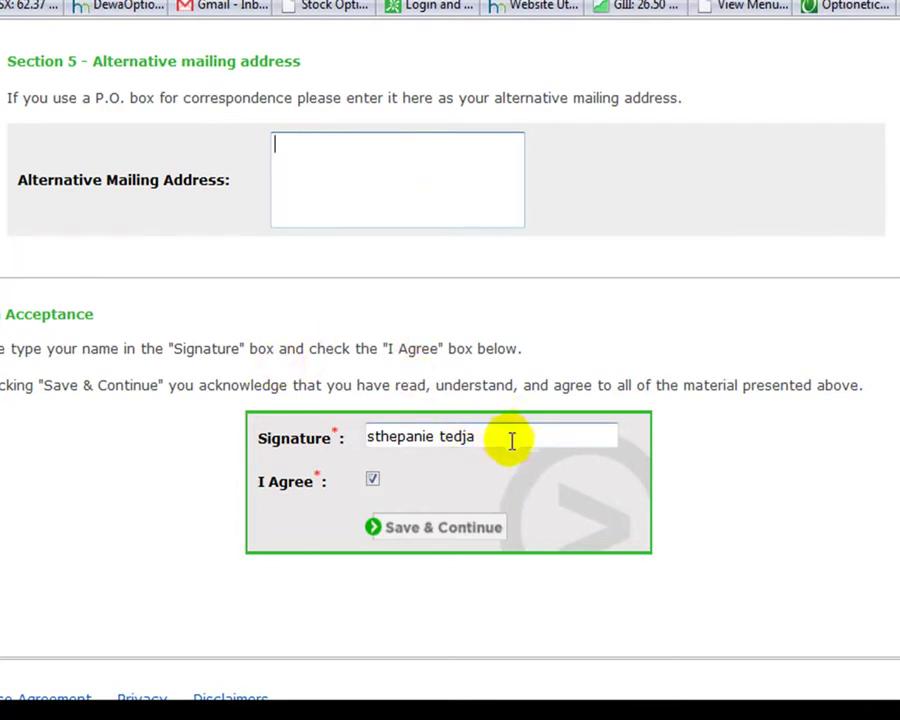
- Save the user profile, and accept the thinkorswim Trading Disclosures by signing with the account holder's name and agreeing to the terms
left_click(440, 530)
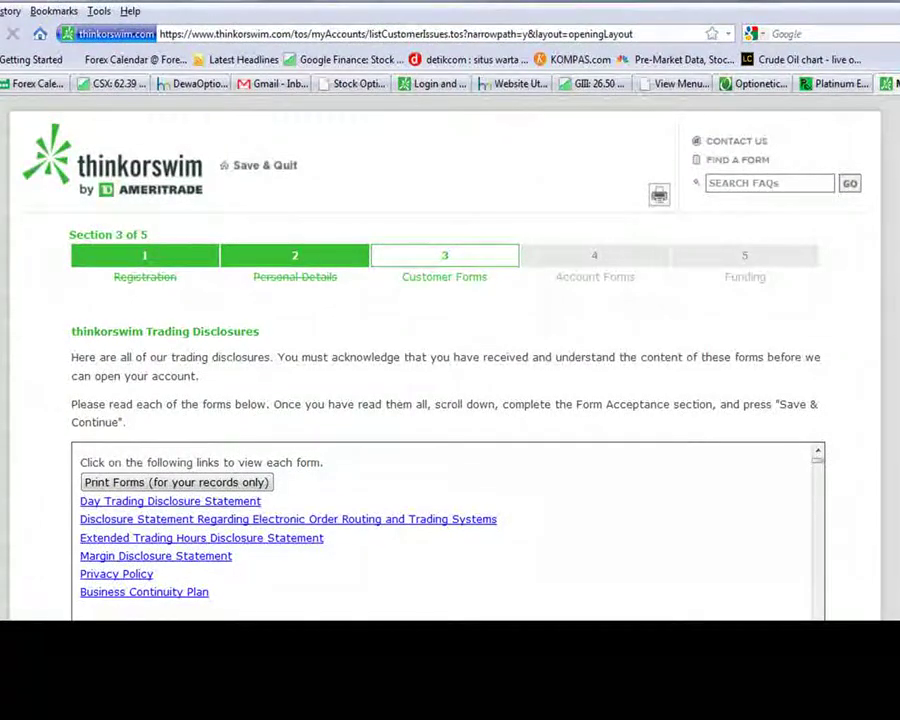
scroll(450, 360, "down", 4)
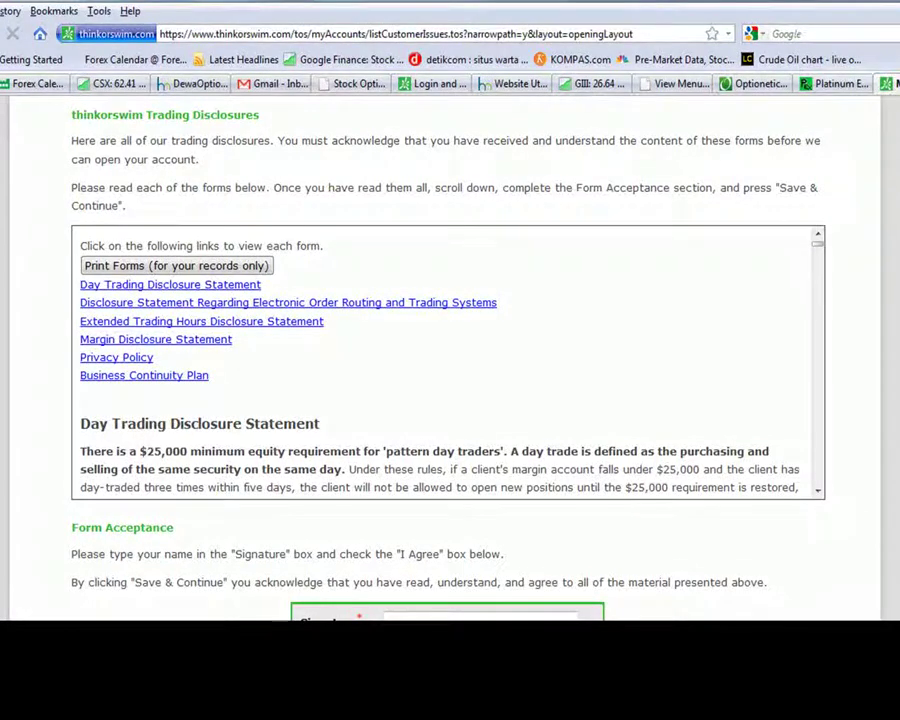
scroll(450, 360, "down", 3)
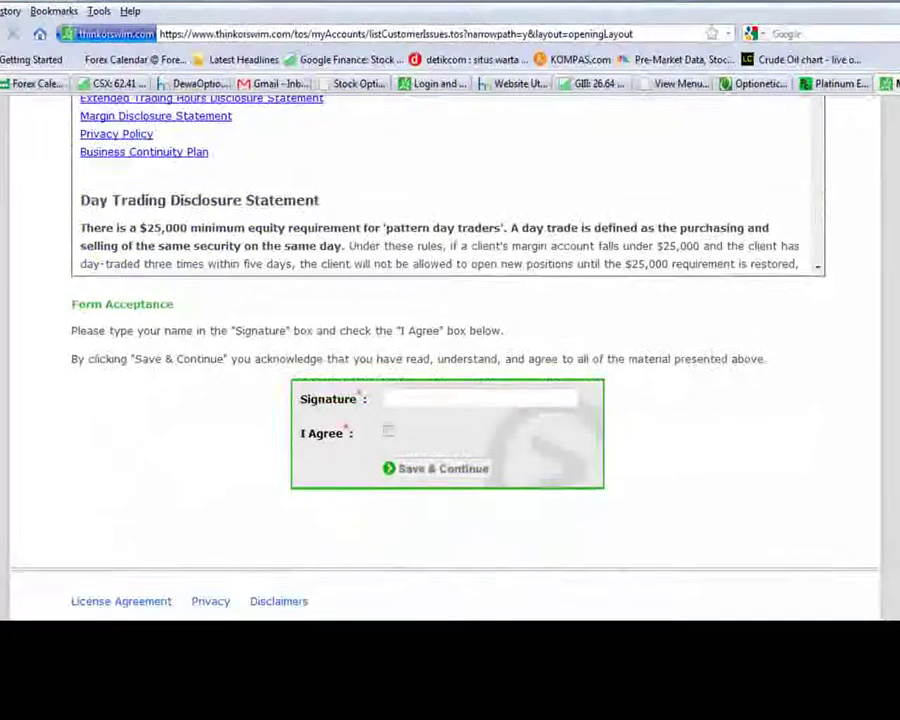
left_click(568, 398)
left_click(566, 398)
left_click(556, 416)
left_click(388, 430)
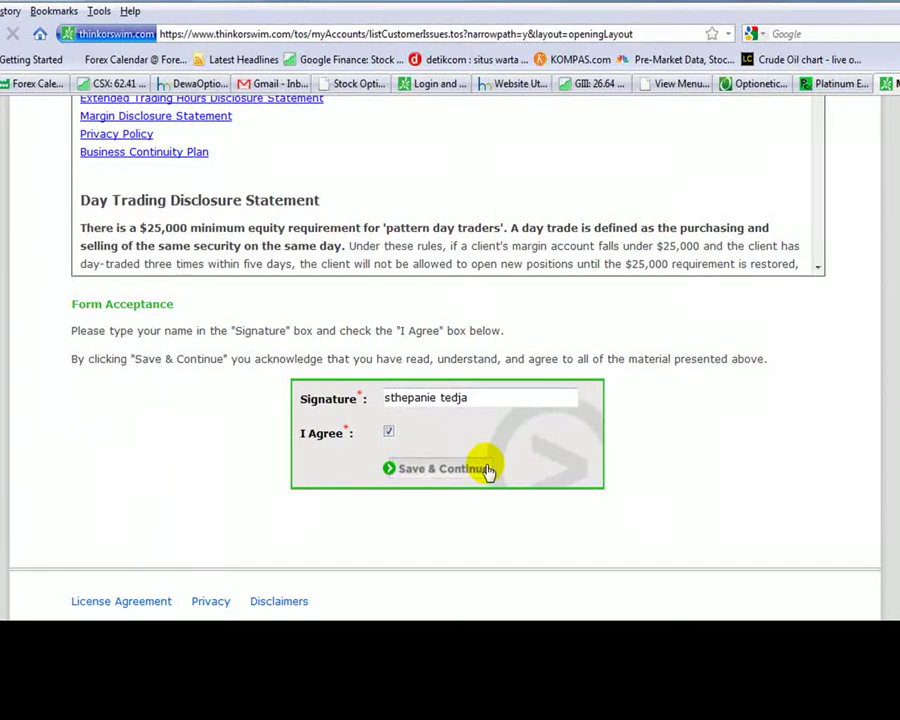
left_click(487, 469)
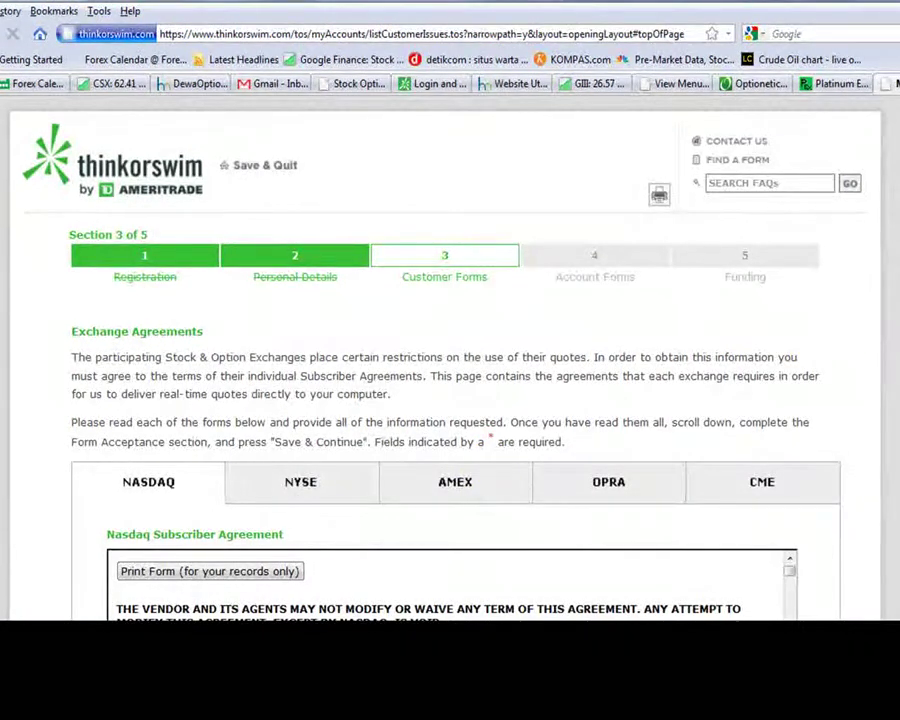
- Accept the Nasdaq Subscriber Agreement by entering "I Agree", keeping the Nonprofessional certification, and continue
scroll(450, 400, "down", 3)
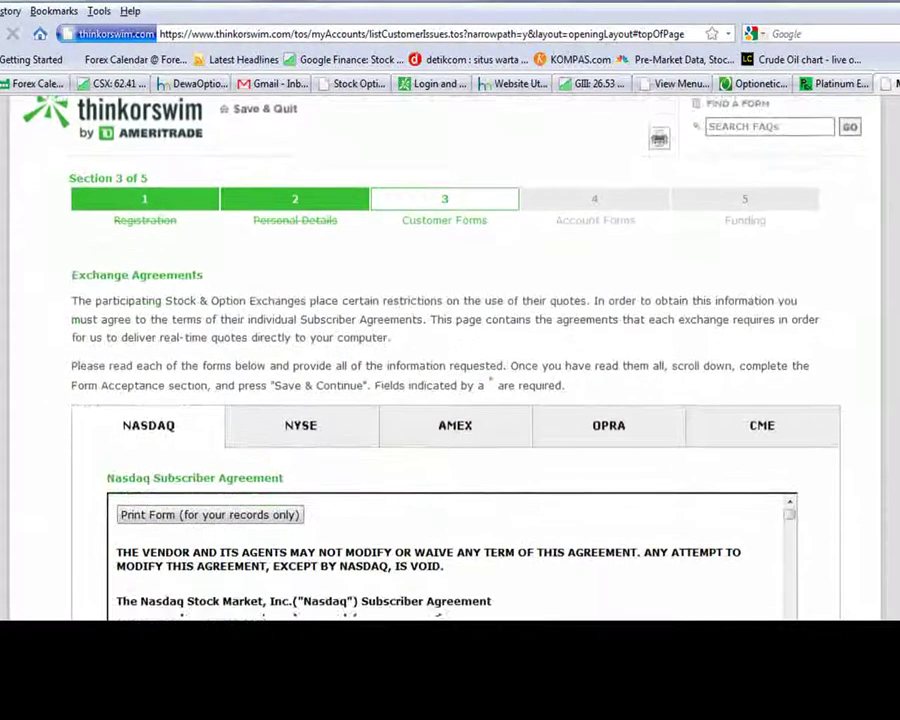
scroll(450, 400, "down", 4)
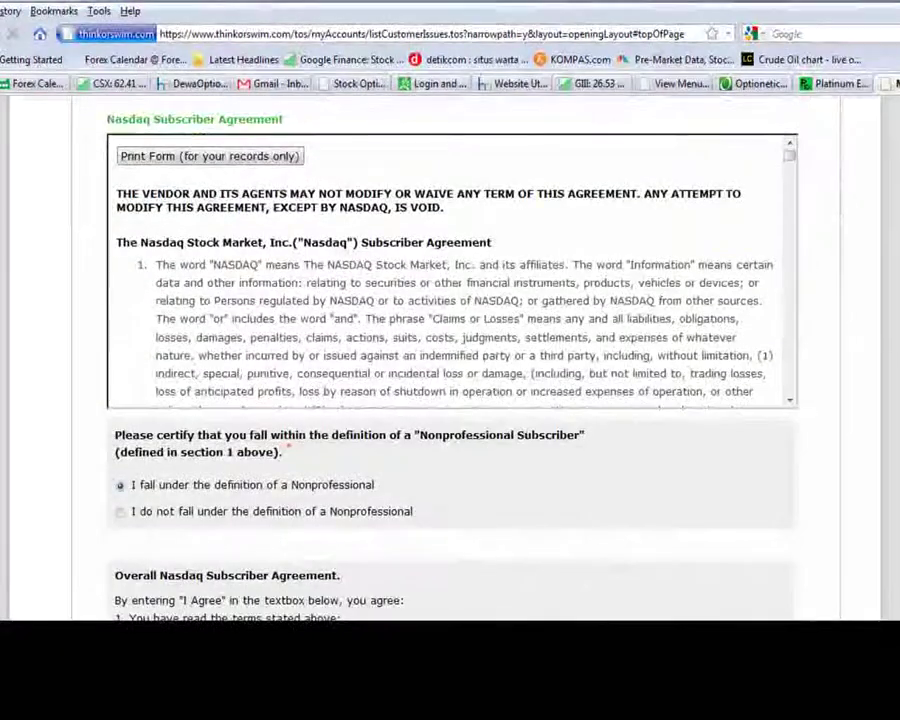
left_click_drag(790, 155, 790, 406)
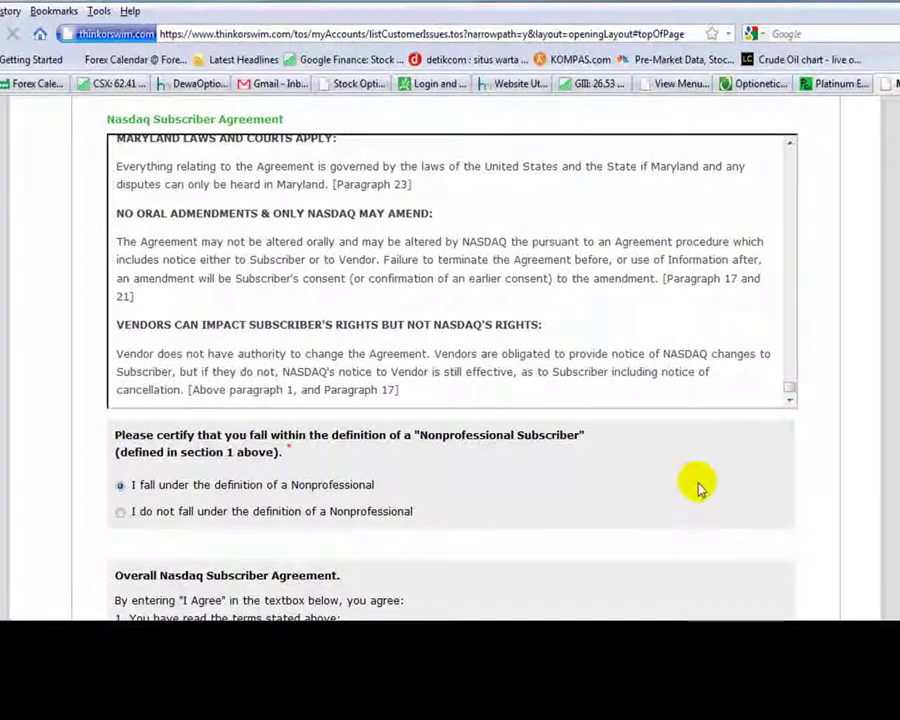
scroll(697, 478, "down", 5)
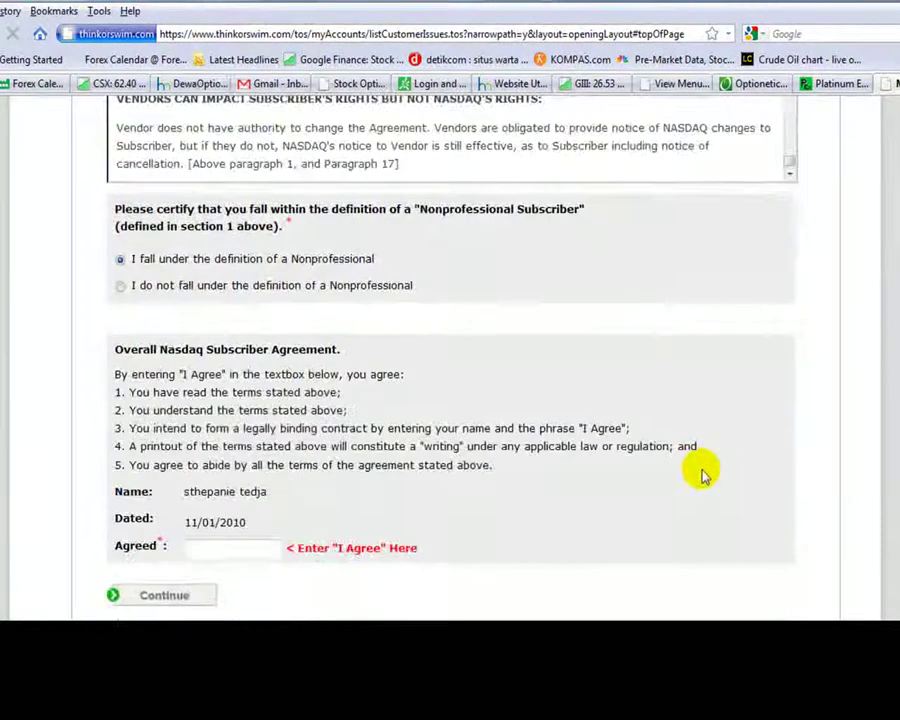
scroll(700, 470, "up", 1)
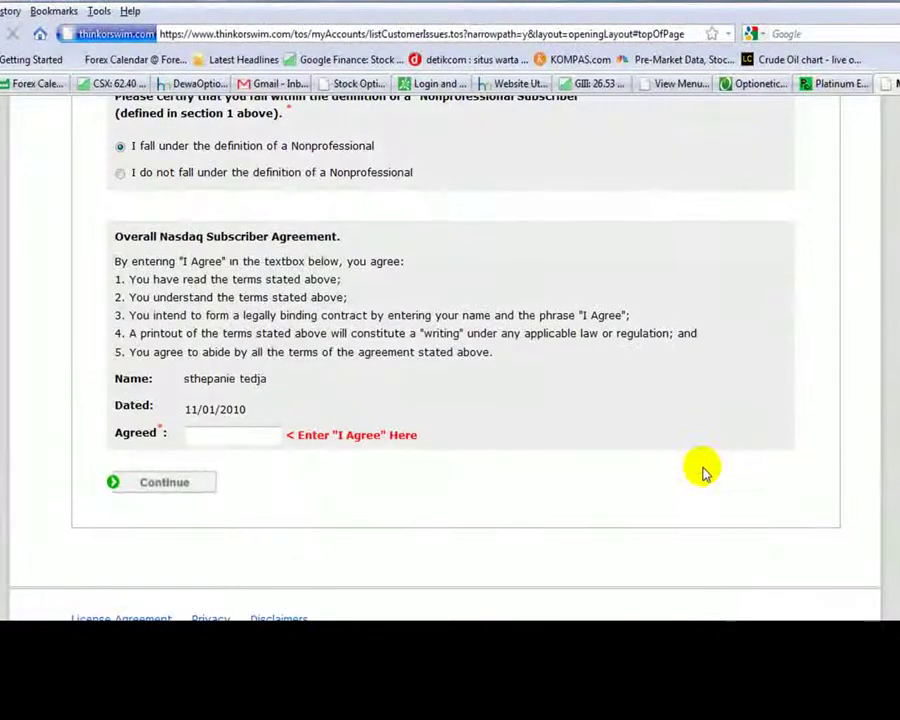
left_click(268, 435)
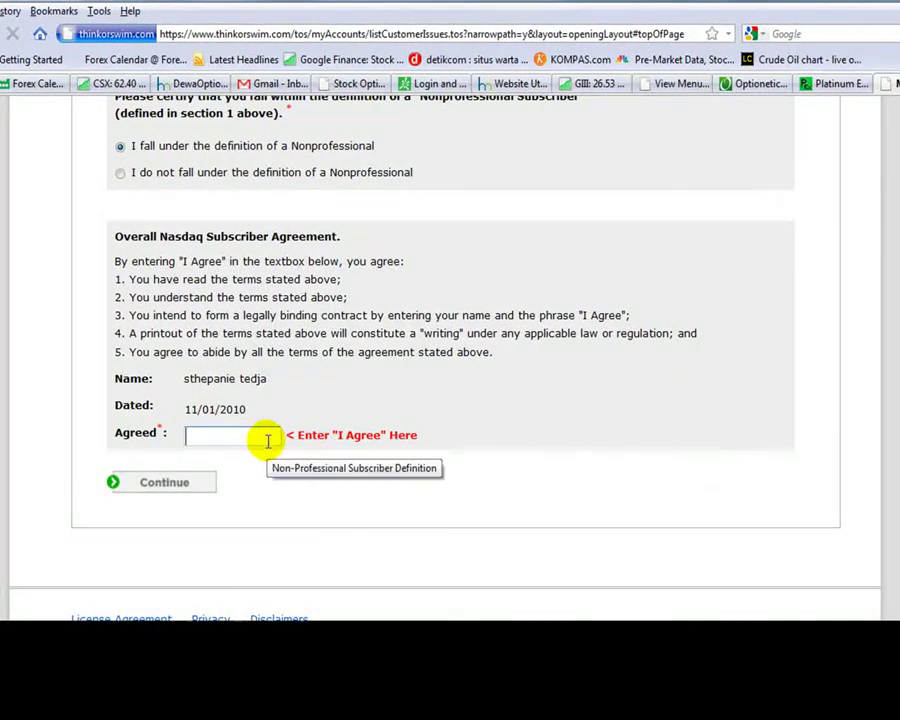
type("I Agree")
scroll(267, 438, "up", 1)
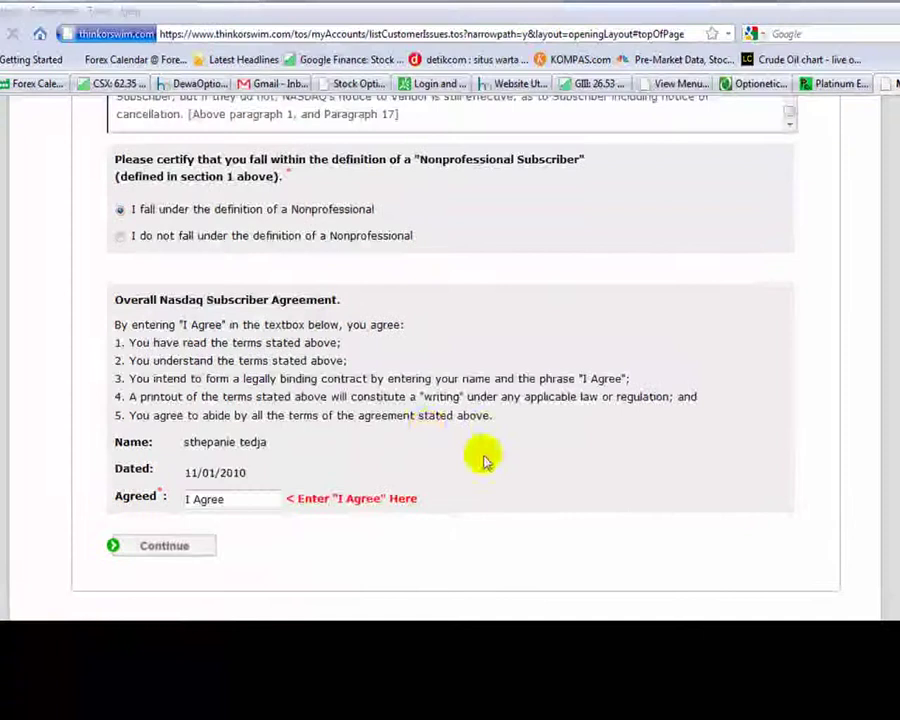
left_click(212, 547)
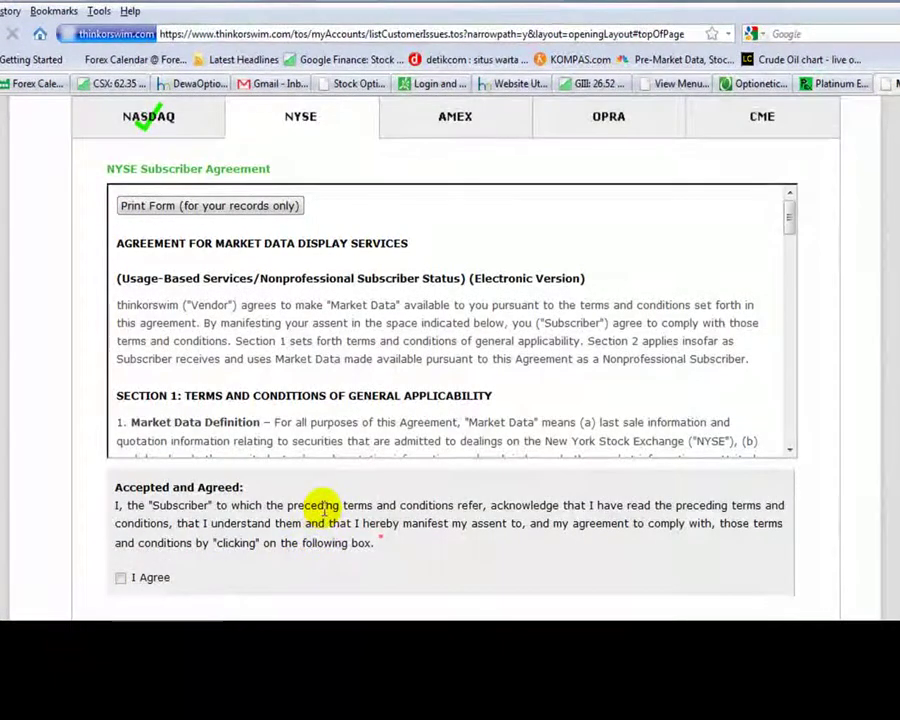
- Agree to the NYSE Subscriber Agreement with "I Certify This" kept for the nonprofessional certification, and continue
scroll(395, 438, "down", 4)
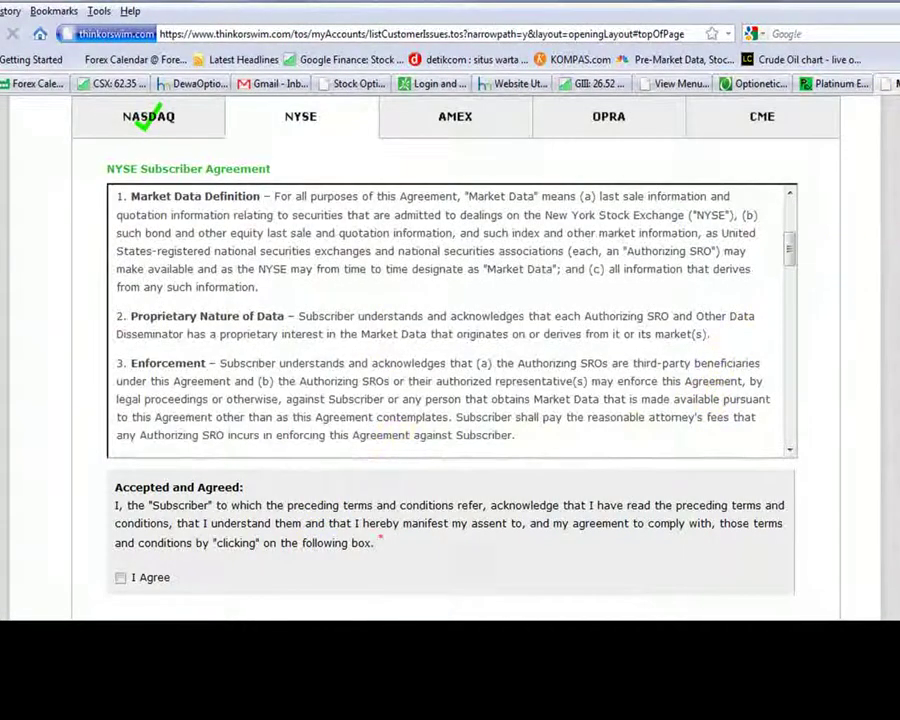
scroll(450, 360, "down", 5)
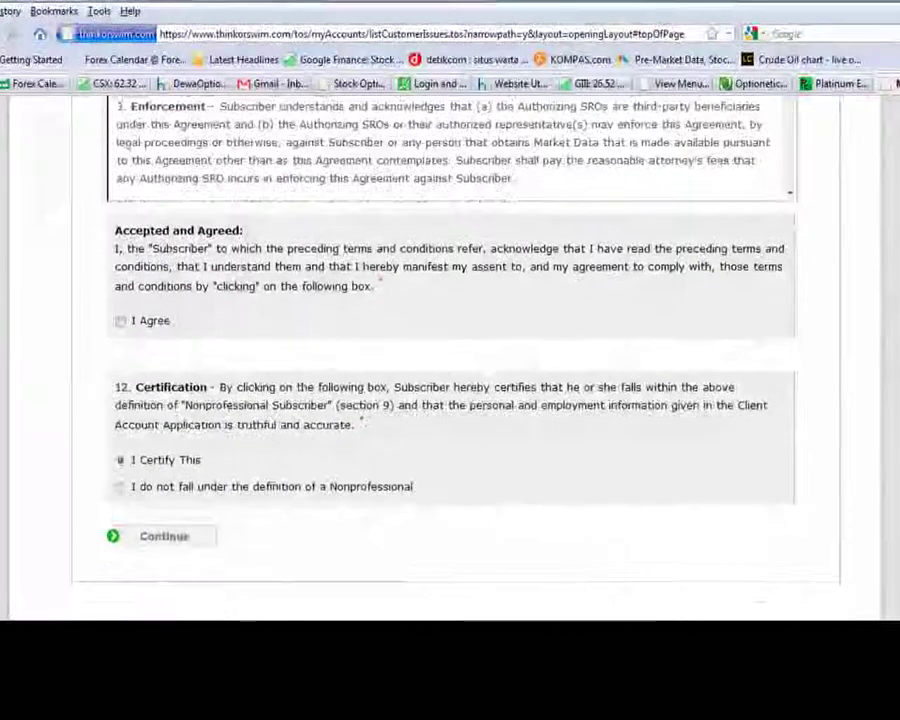
left_click(120, 322)
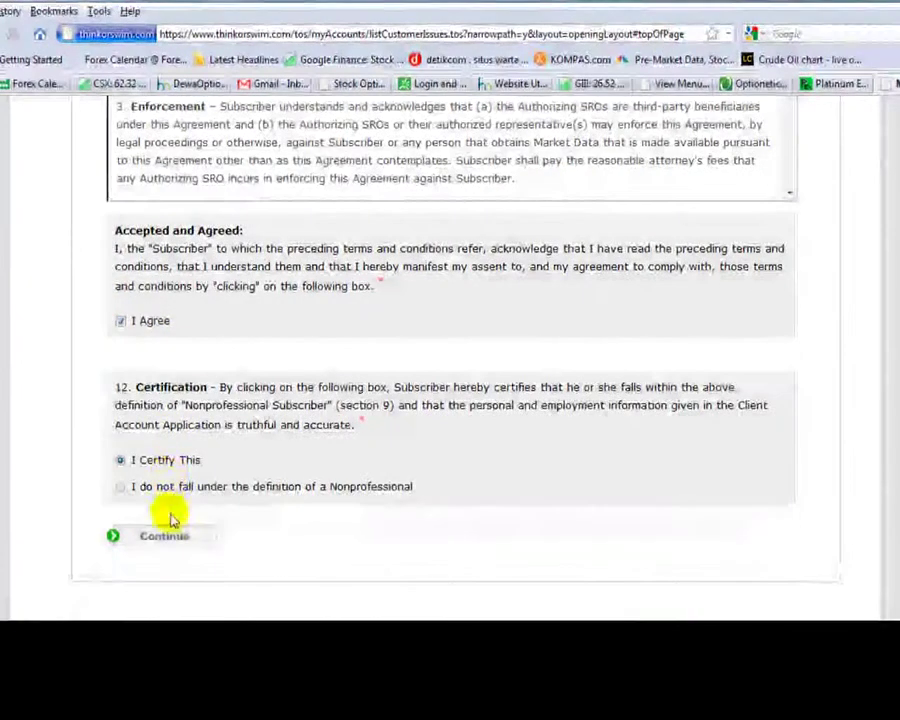
left_click(208, 546)
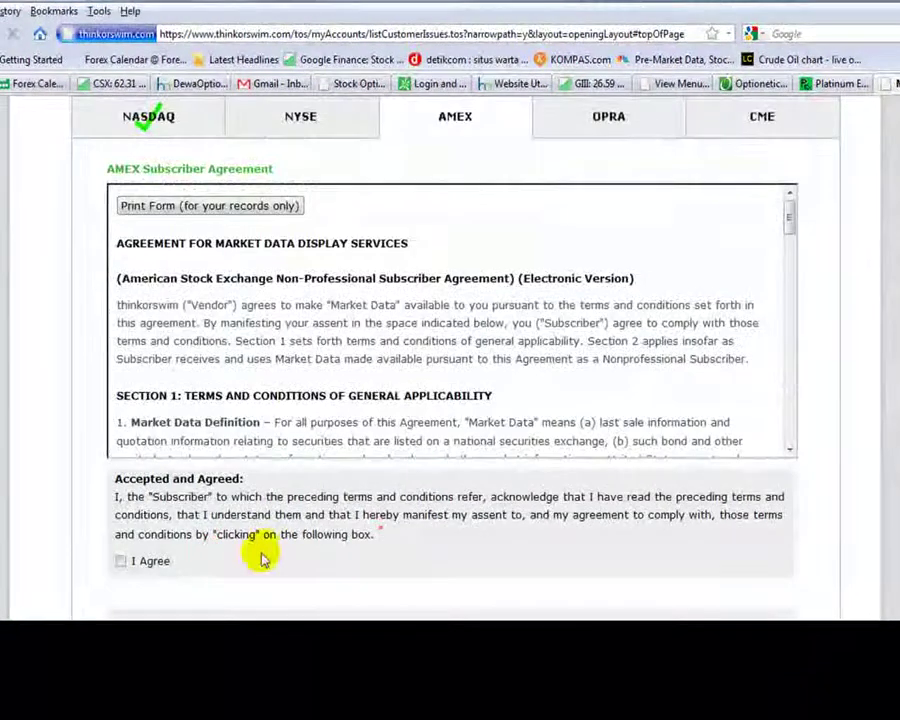
- Agree to the AMEX Subscriber Agreement with "I Certify This" kept as the certification, and continue
left_click(120, 562)
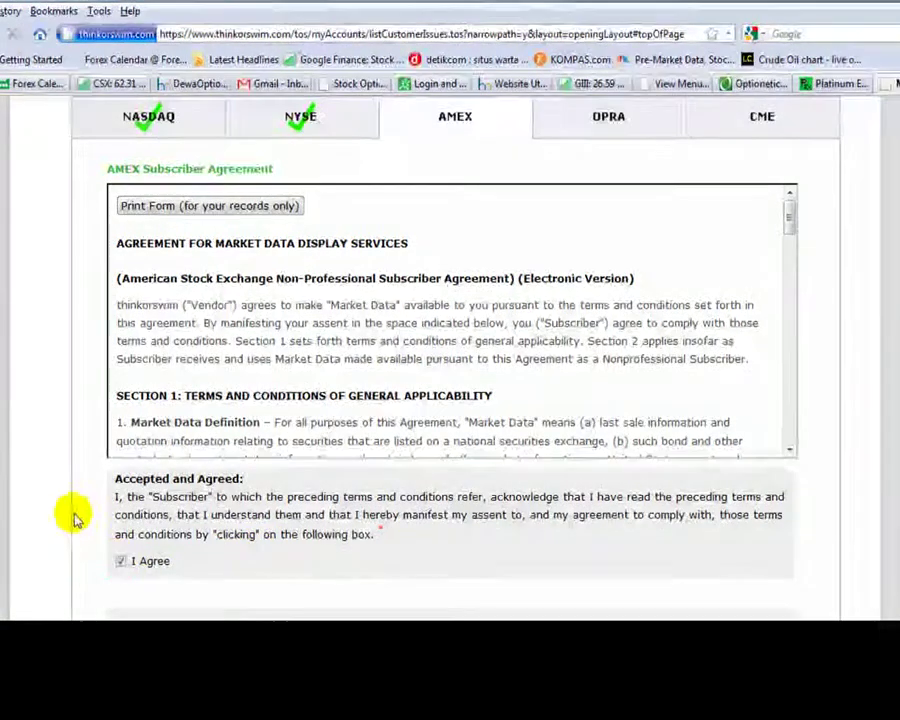
scroll(84, 494, "down", 5)
left_click(198, 440)
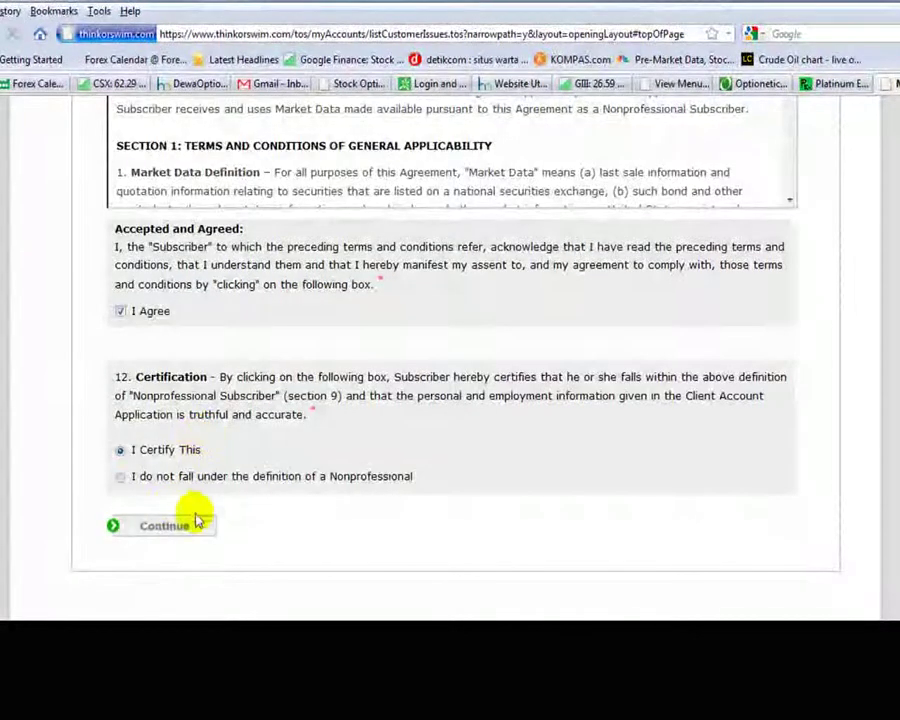
left_click(197, 527)
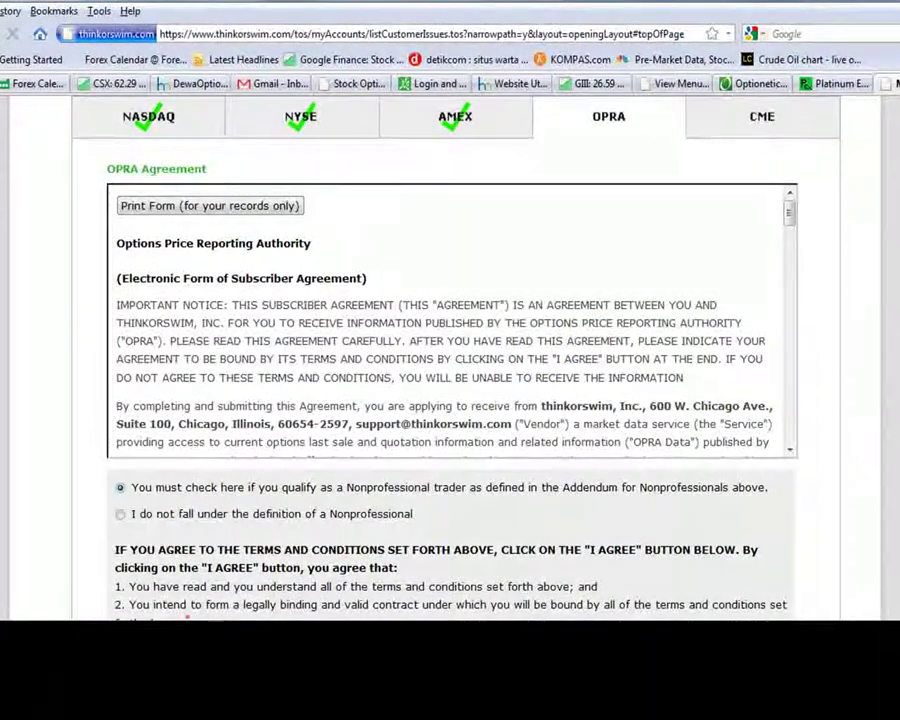
- Agree to the OPRA Agreement as a Nonprofessional trader and continue to the CME agreement
scroll(450, 350, "down", 4)
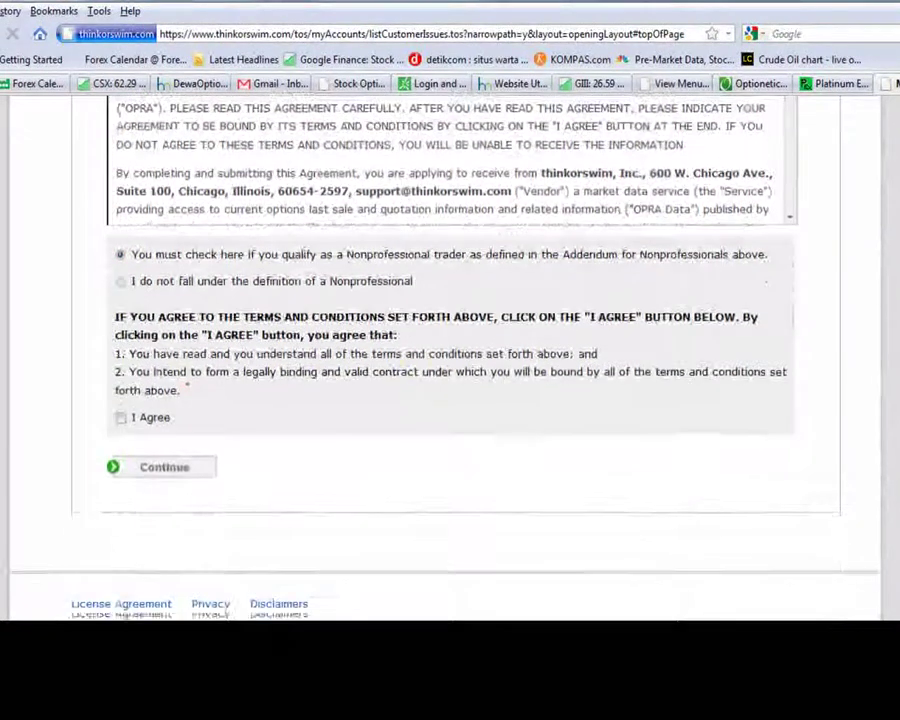
left_click(119, 418)
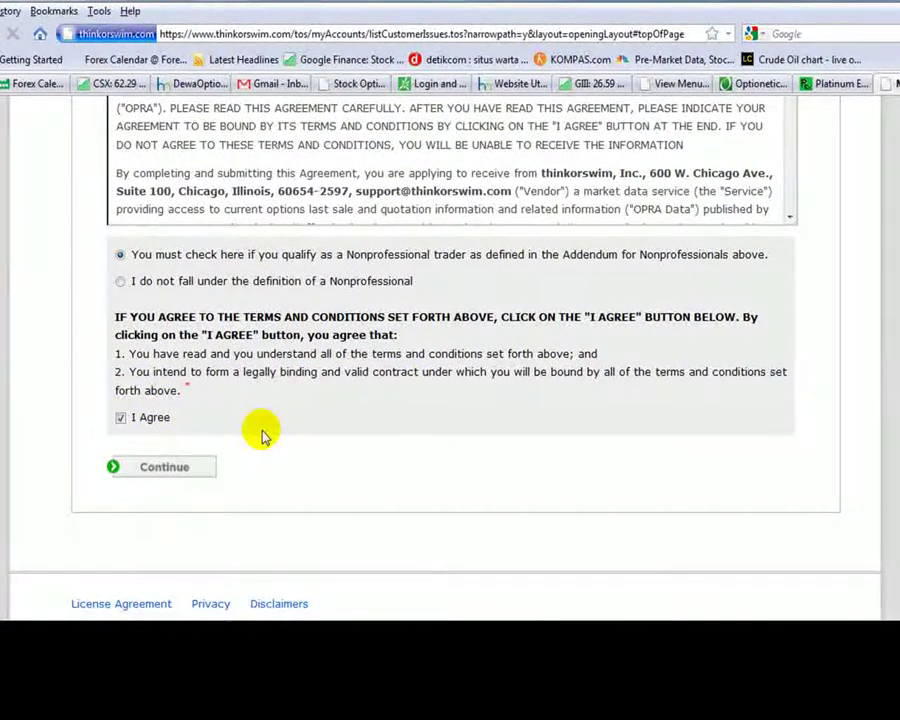
scroll(262, 435, "up", 3)
left_click(209, 590)
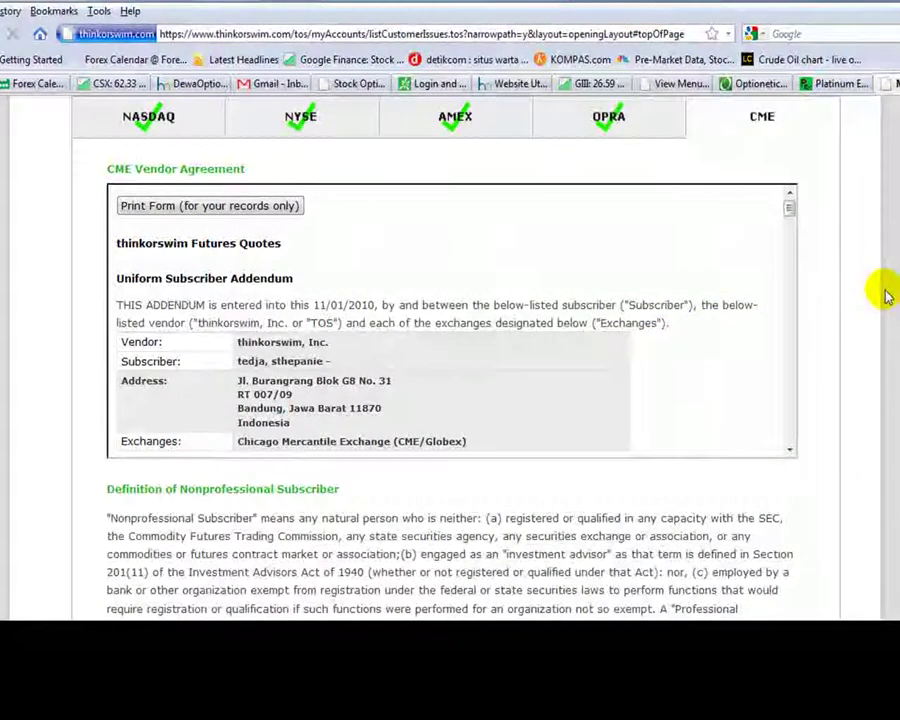
- Complete the Form Acceptance below the CME Vendor Agreement with the account holder's signature and agreement, and save the exchange agreements
scroll(450, 360, "down", 6)
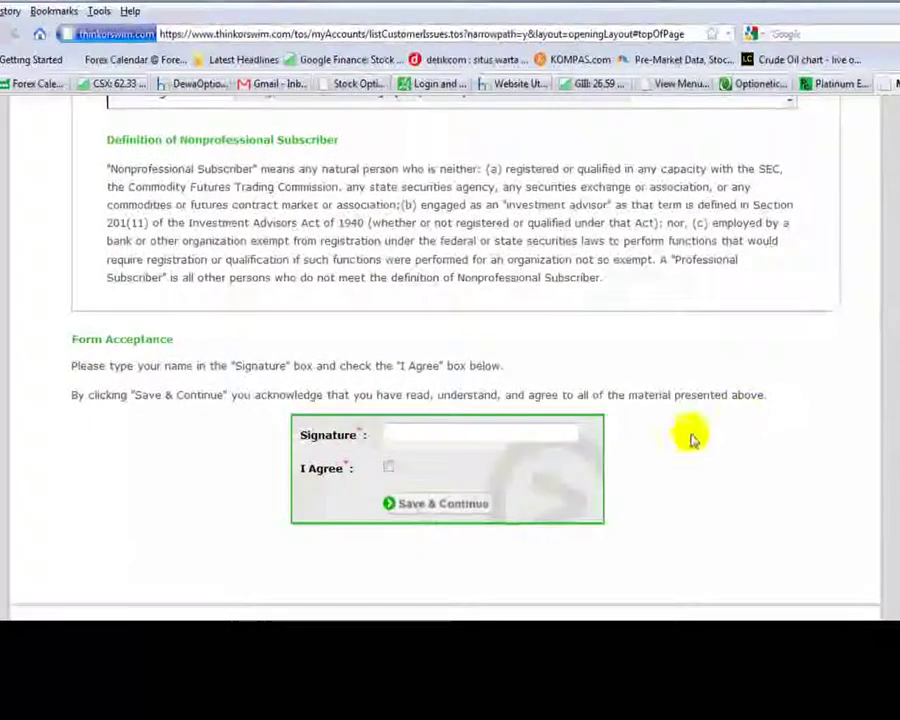
double_click(521, 427)
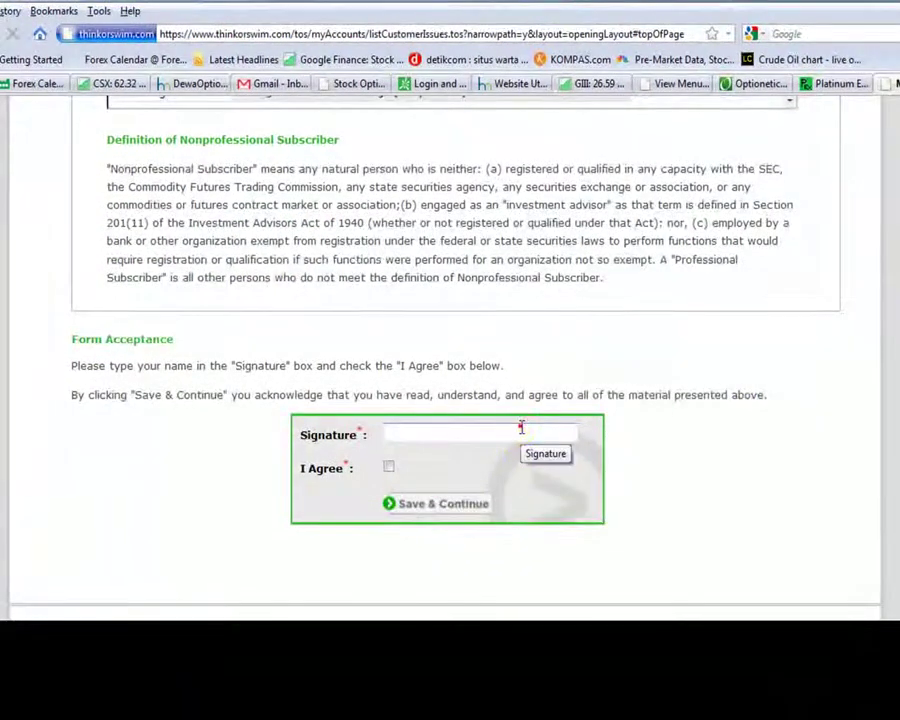
left_click(518, 450)
left_click(389, 468)
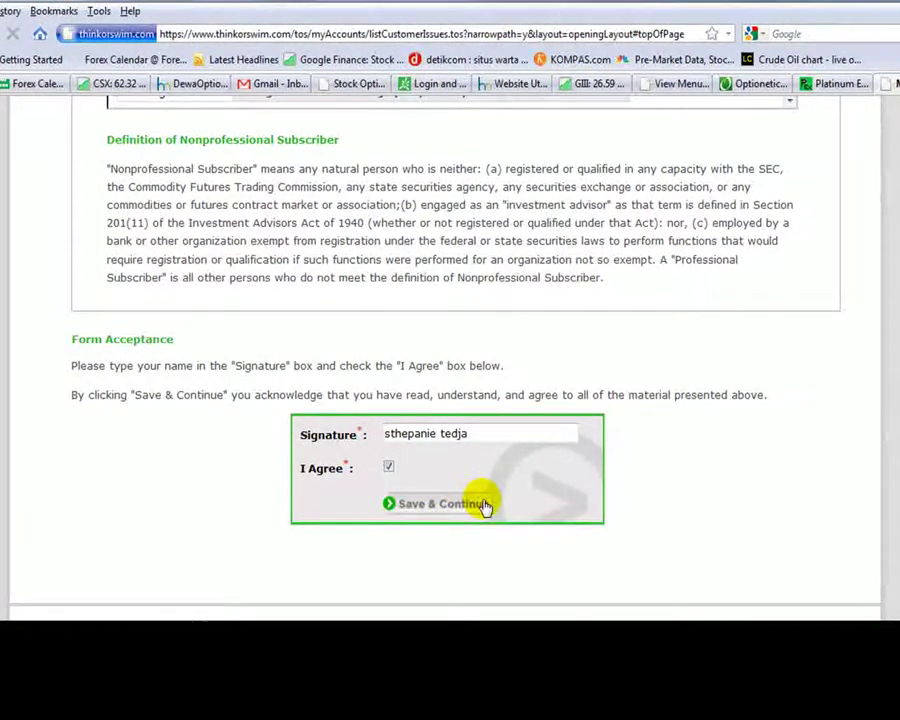
scroll(485, 507, "down", 1)
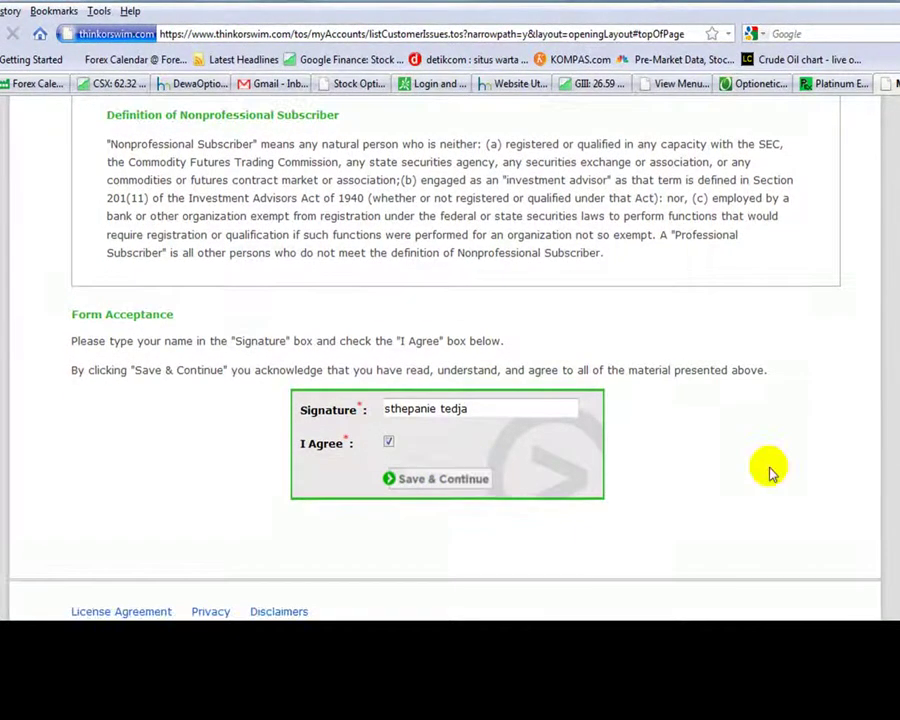
left_click(479, 485)
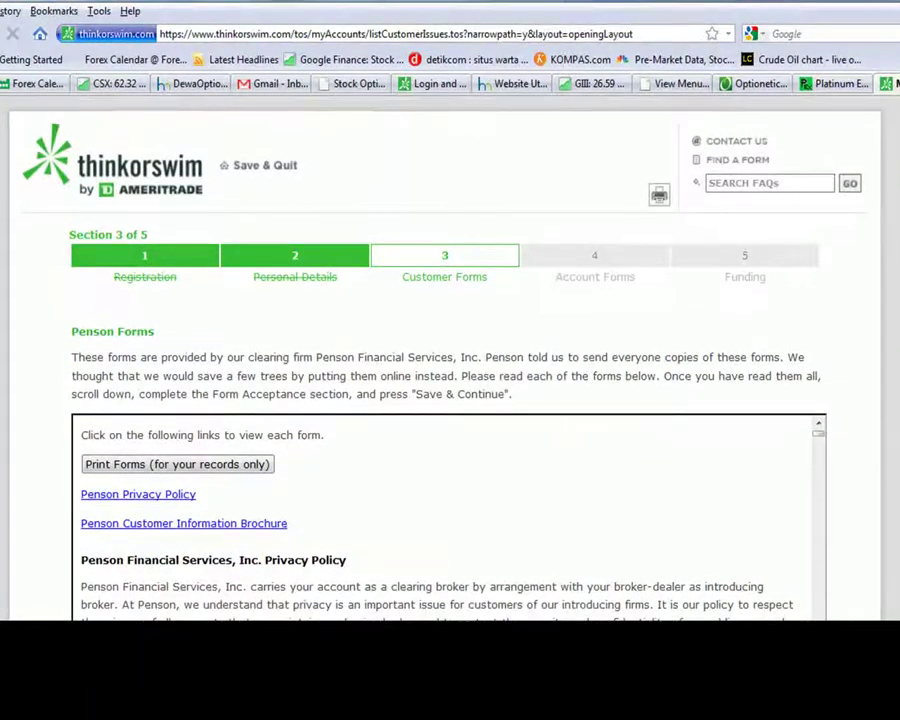
- Go through the Penson Forms and save their acceptance with the account holder's signature and agreement in place
scroll(450, 400, "down", 4)
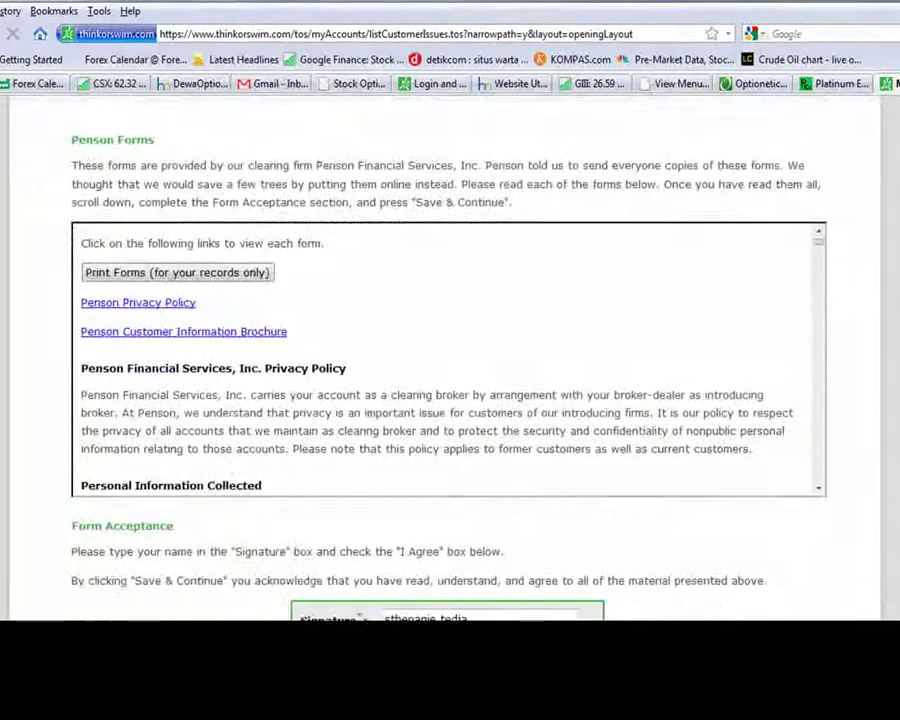
scroll(450, 350, "down", 1)
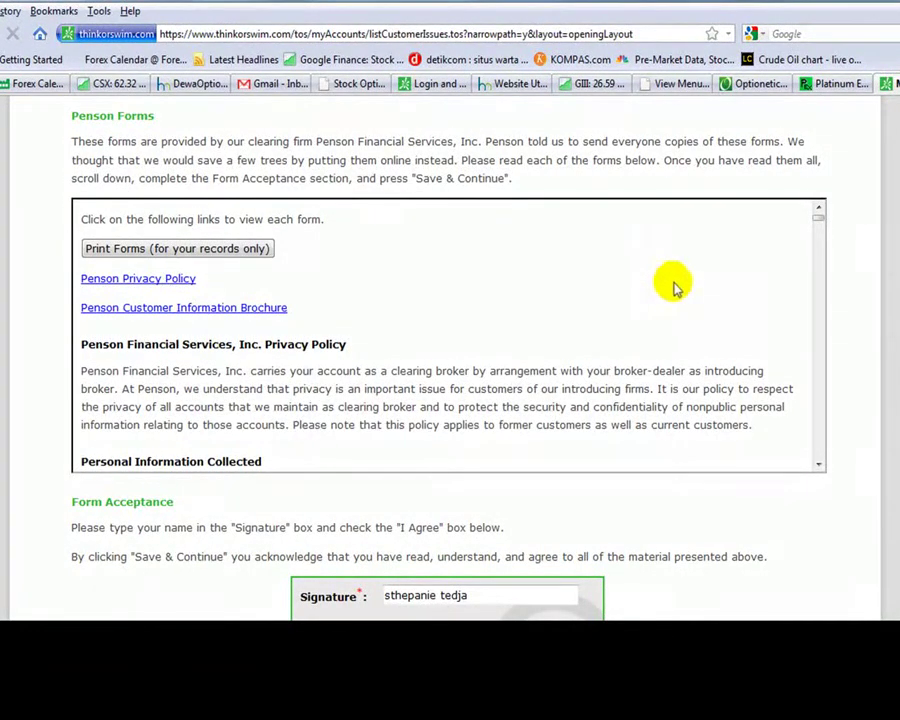
scroll(858, 312, "down", 3)
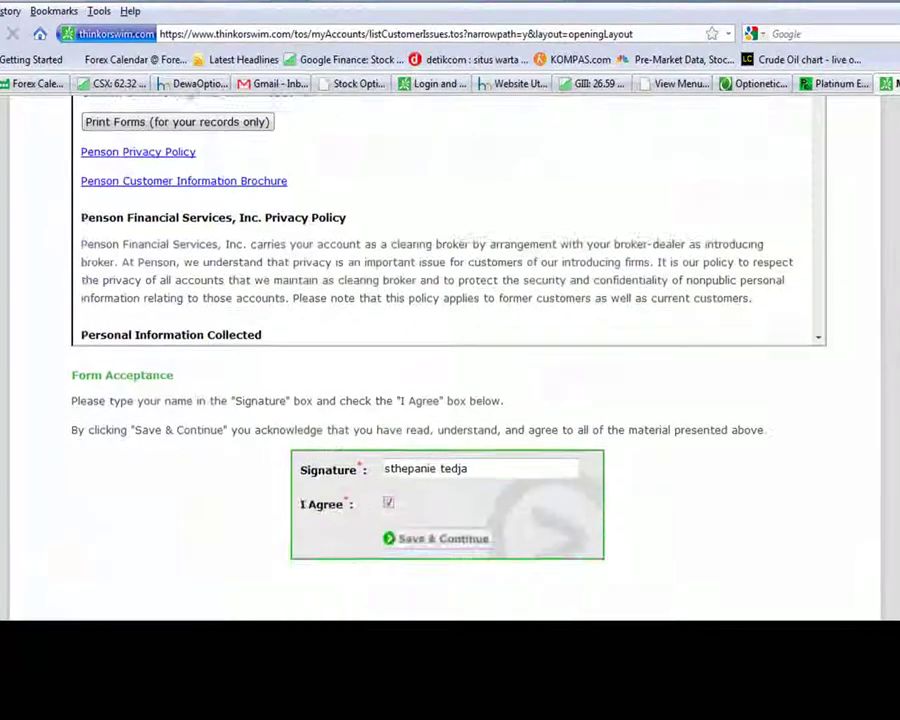
scroll(576, 375, "down", 3)
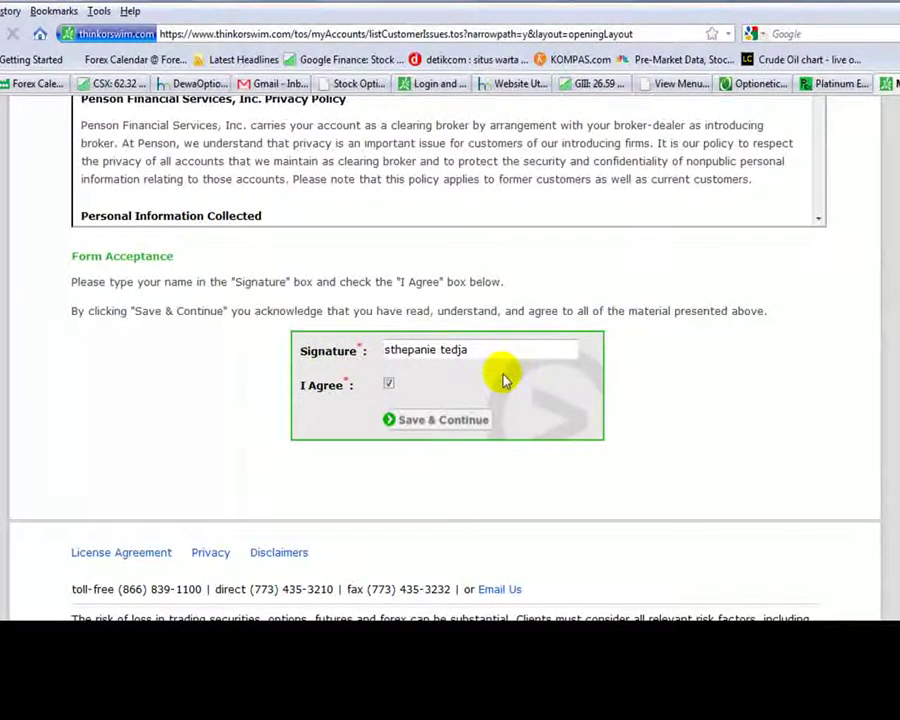
left_click(464, 419)
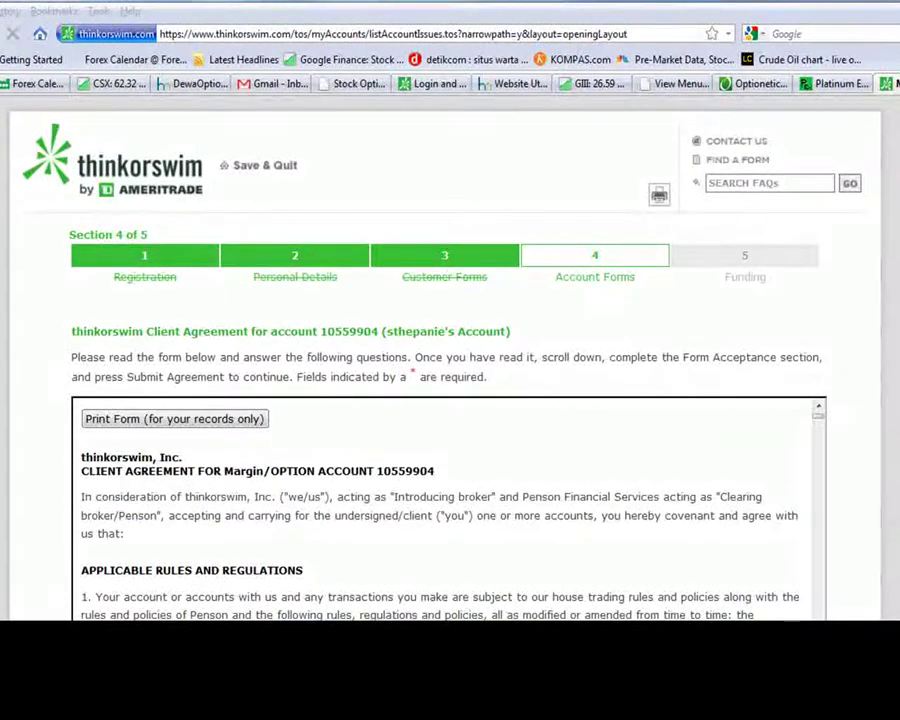
- Accept the thinkorswim Client Agreement, keeping consent to the name and address disclosure and the account holder's signature and agreement in place
scroll(450, 400, "down", 7)
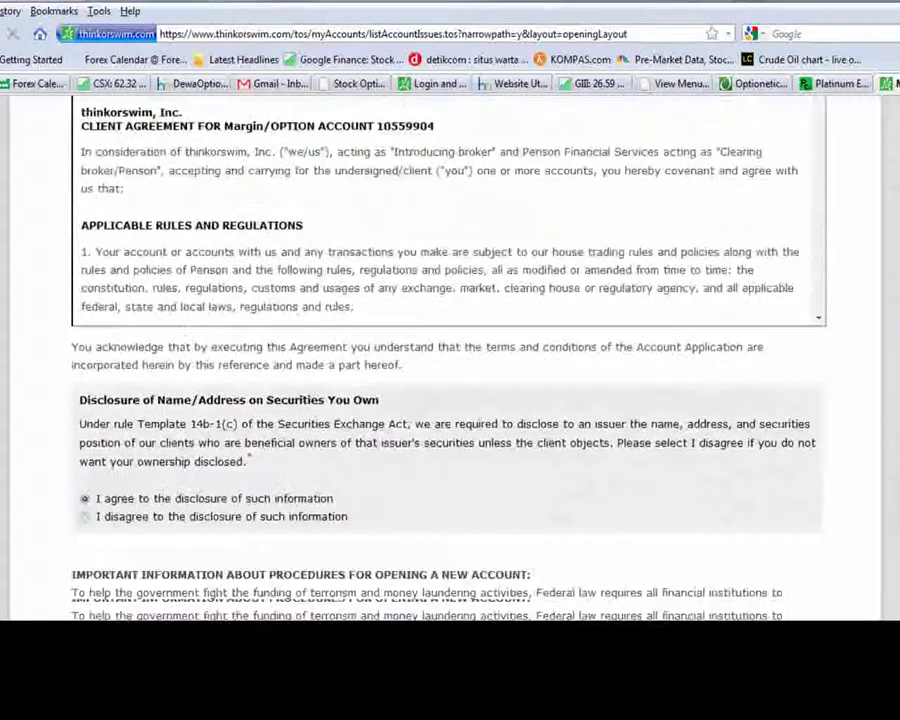
scroll(682, 332, "down", 6)
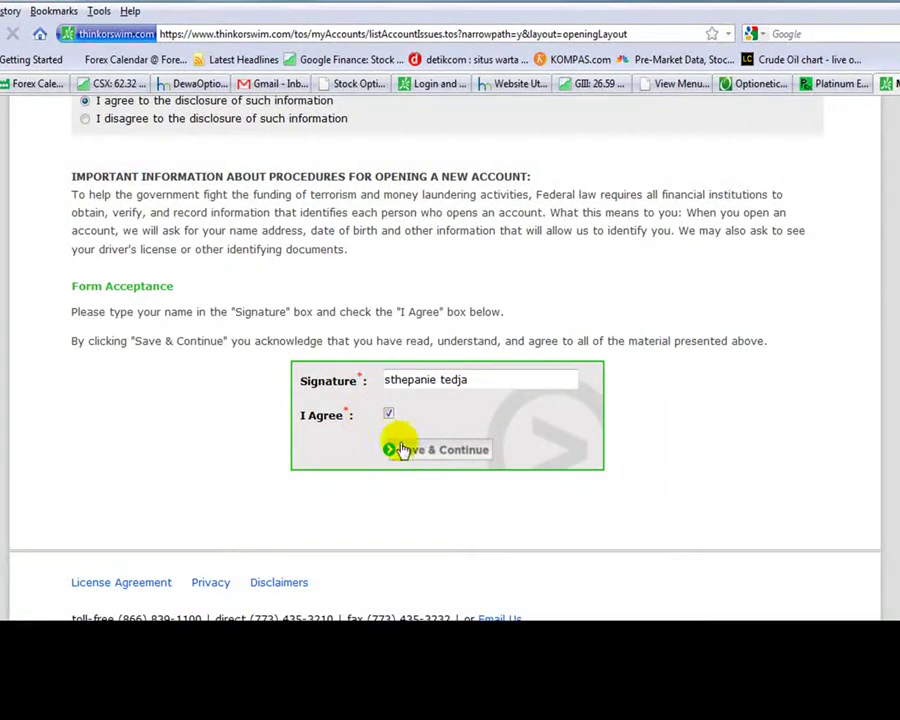
left_click(458, 452)
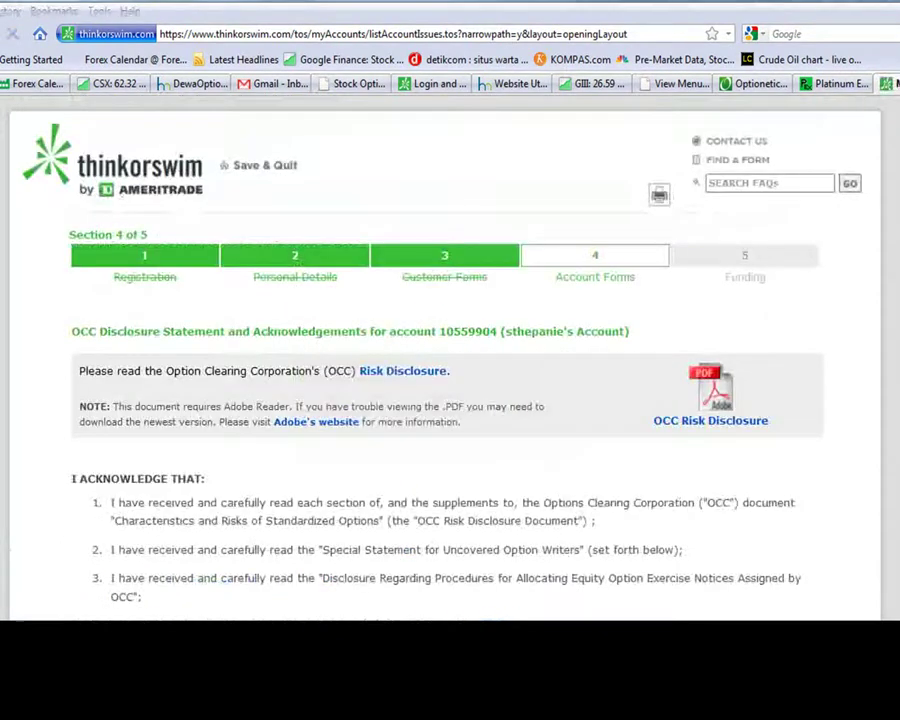
- Go through the OCC Disclosure Statement and Acknowledgements and save their acceptance with the account holder's signature and agreement in place
scroll(450, 360, "down", 5)
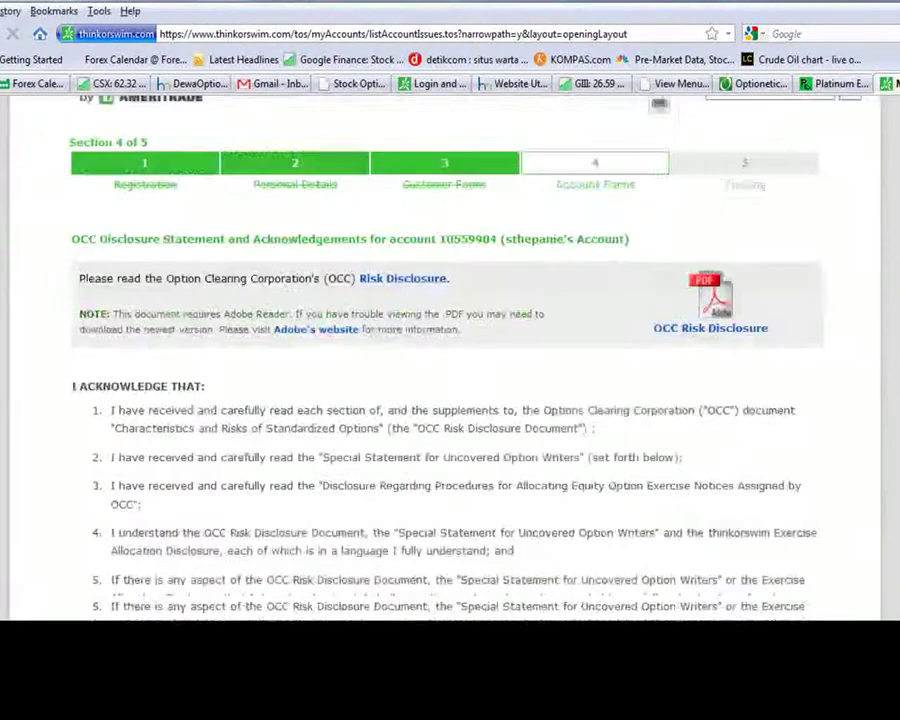
scroll(450, 360, "down", 5)
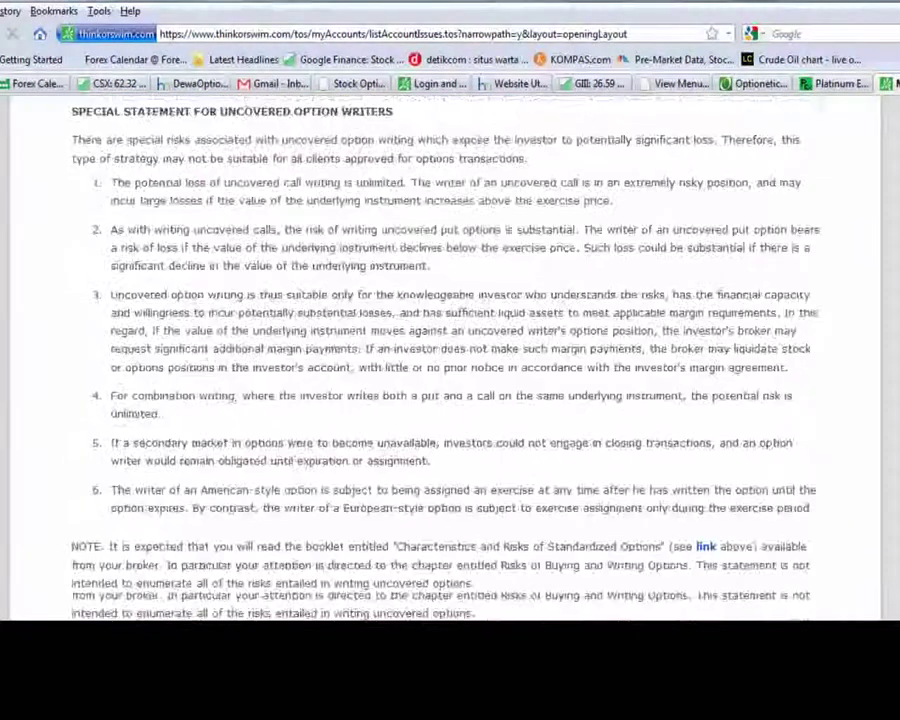
scroll(450, 360, "down", 1)
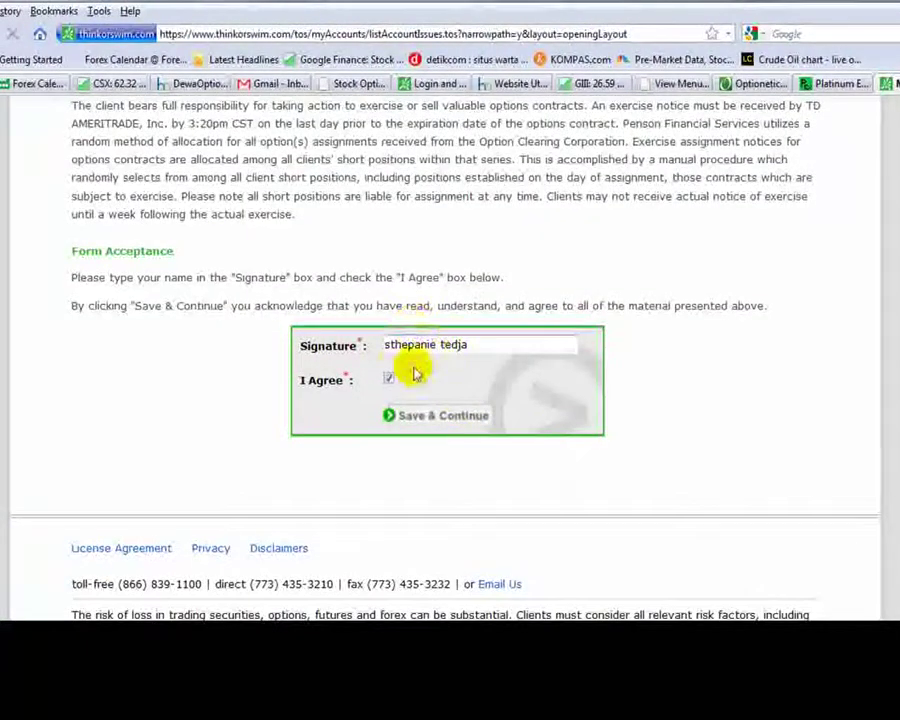
left_click(466, 416)
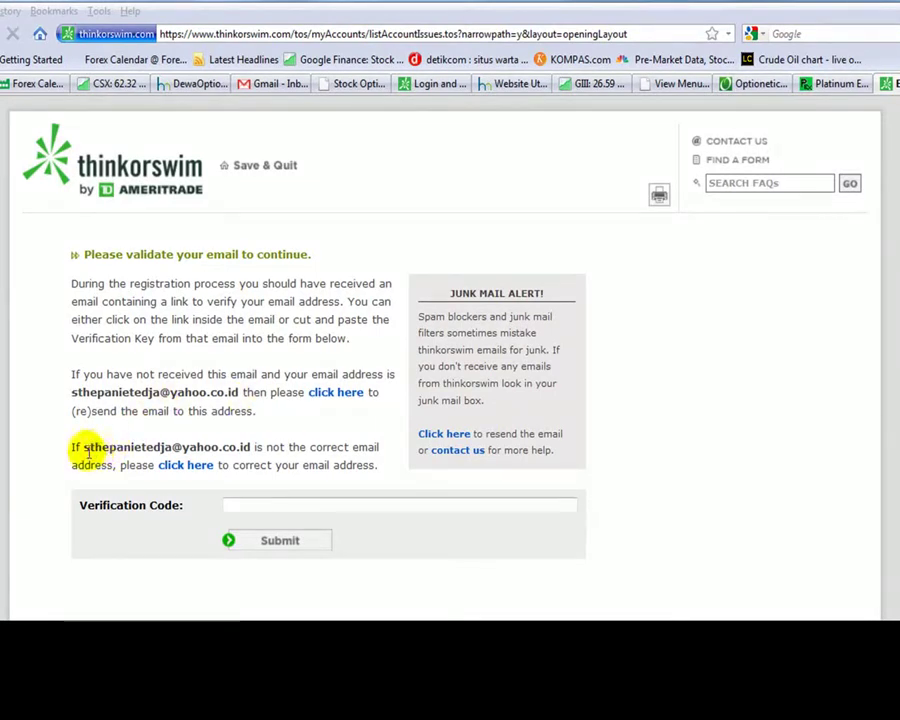
- Check the registered e-mail address on the e-mail validation page and make the verification code field ready for entry
left_click_drag(84, 450, 246, 447)
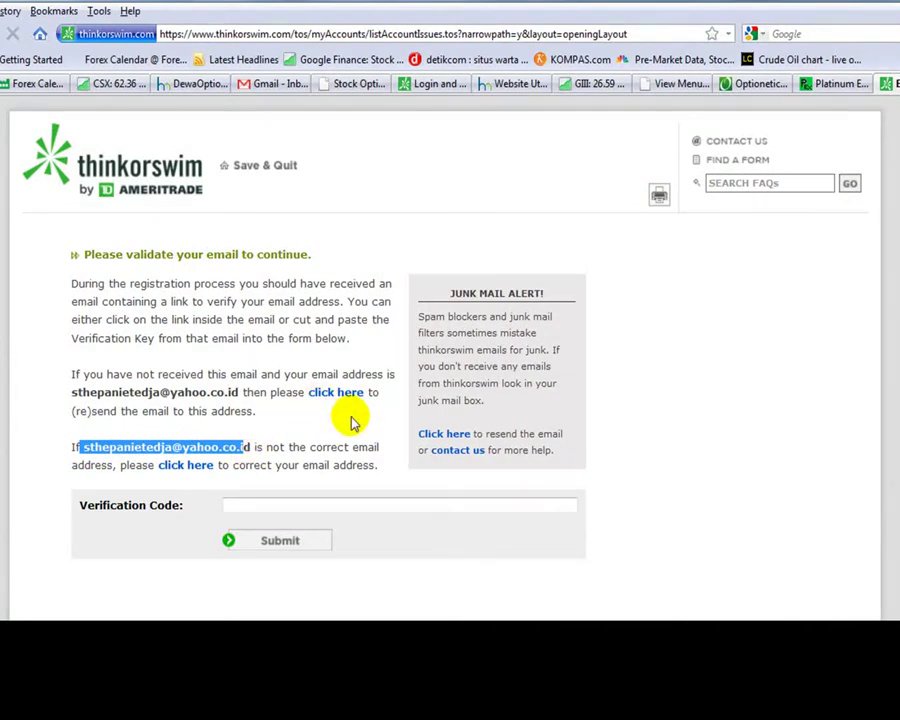
left_click(808, 351)
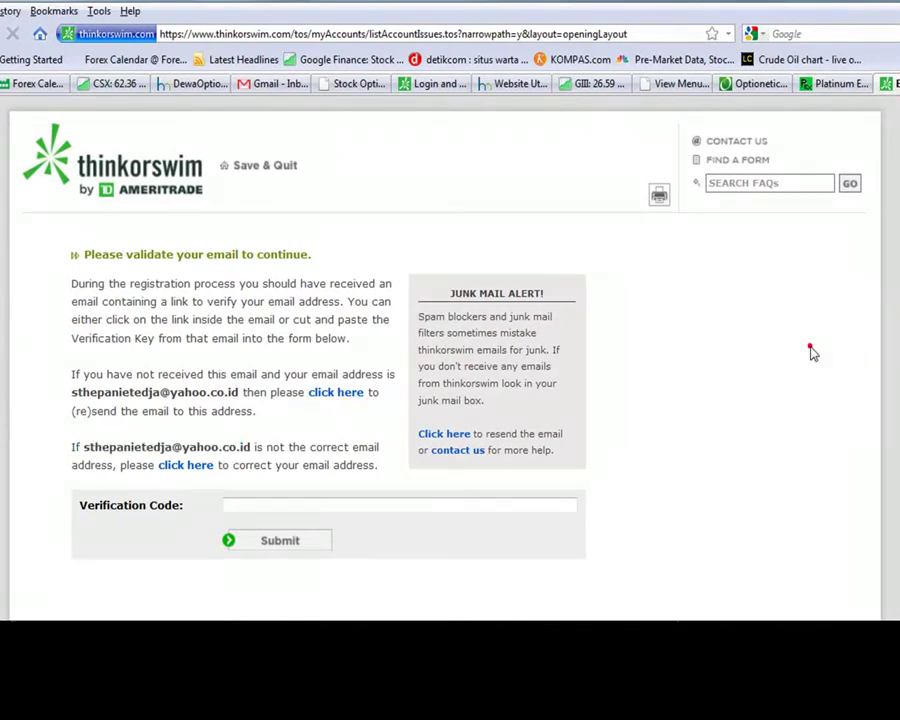
left_click(467, 505)
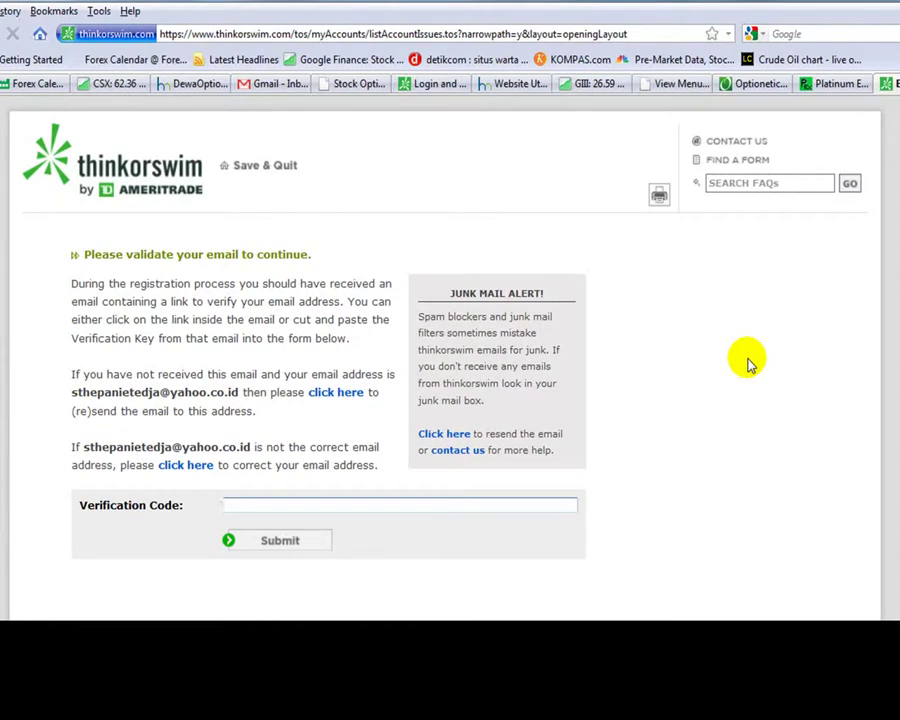
- Switch to the Yahoo! Mail inbox, open the "thinkorswim Welcome & Email Verification" message and copy its verification key
key("ctrl+Tab")
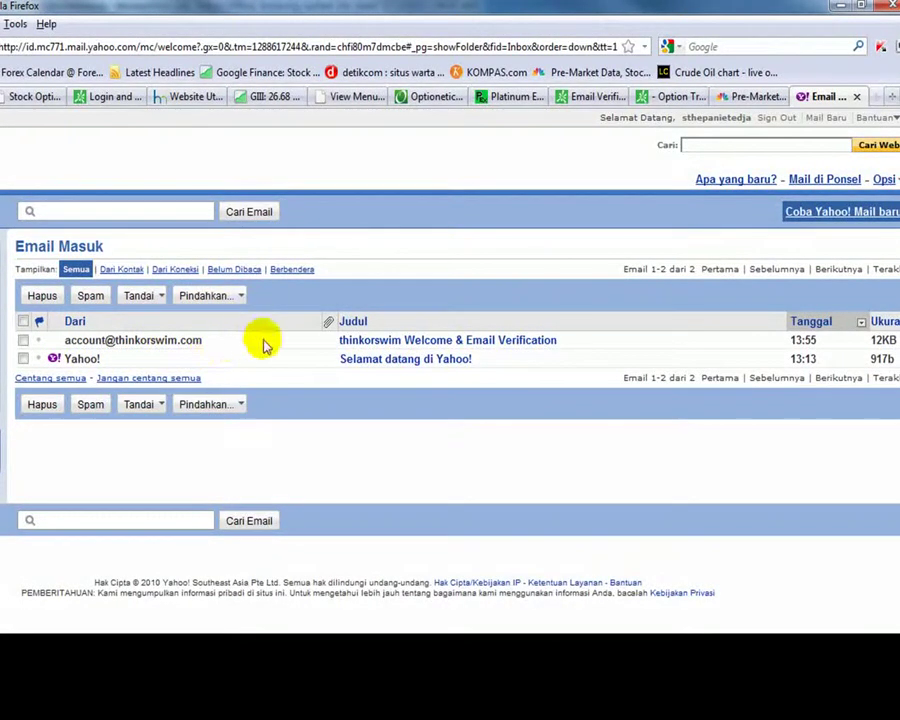
left_click(515, 343)
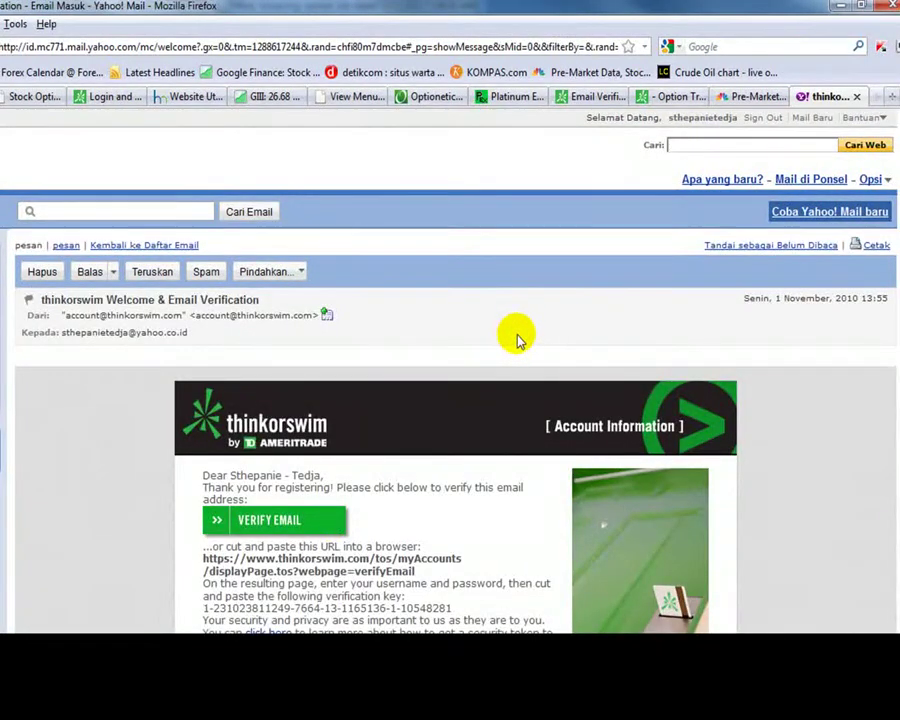
scroll(884, 241, "down", 1)
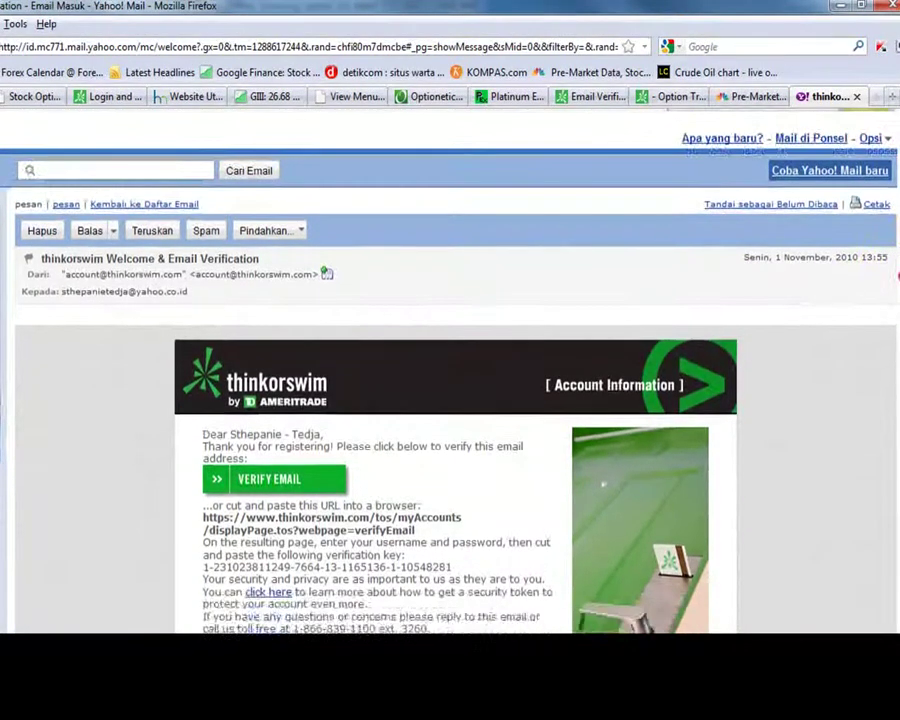
scroll(895, 345, "down", 4)
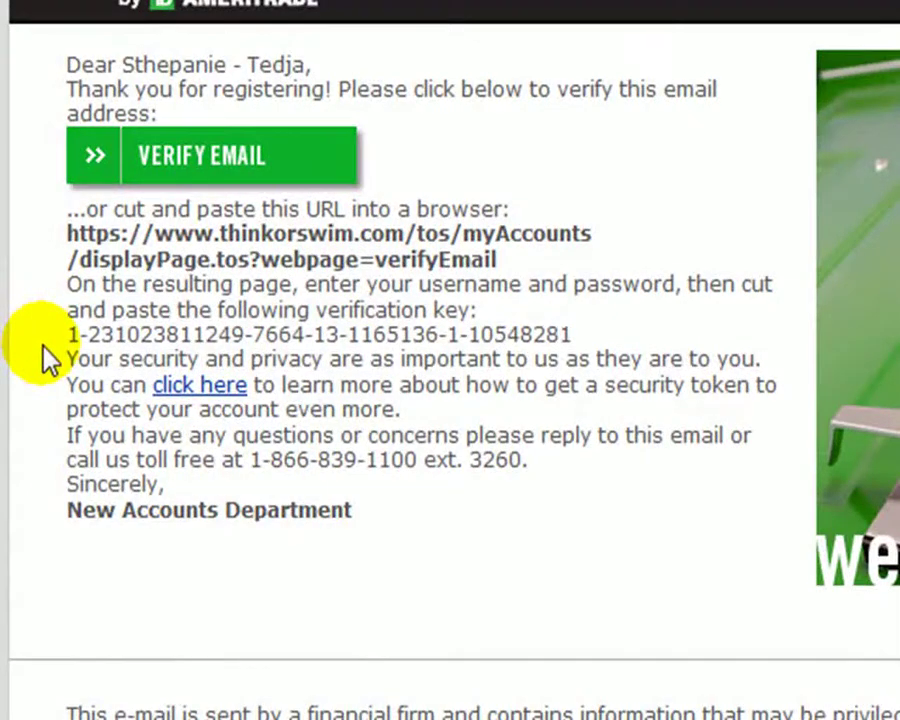
left_click_drag(58, 334, 440, 333)
triple_click(572, 334)
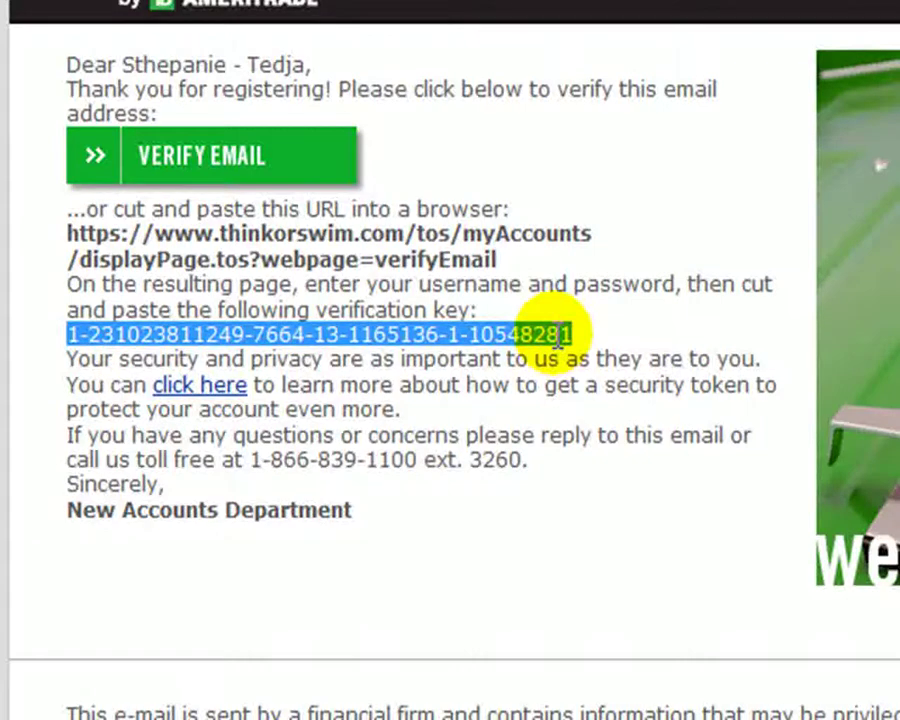
right_click(561, 333)
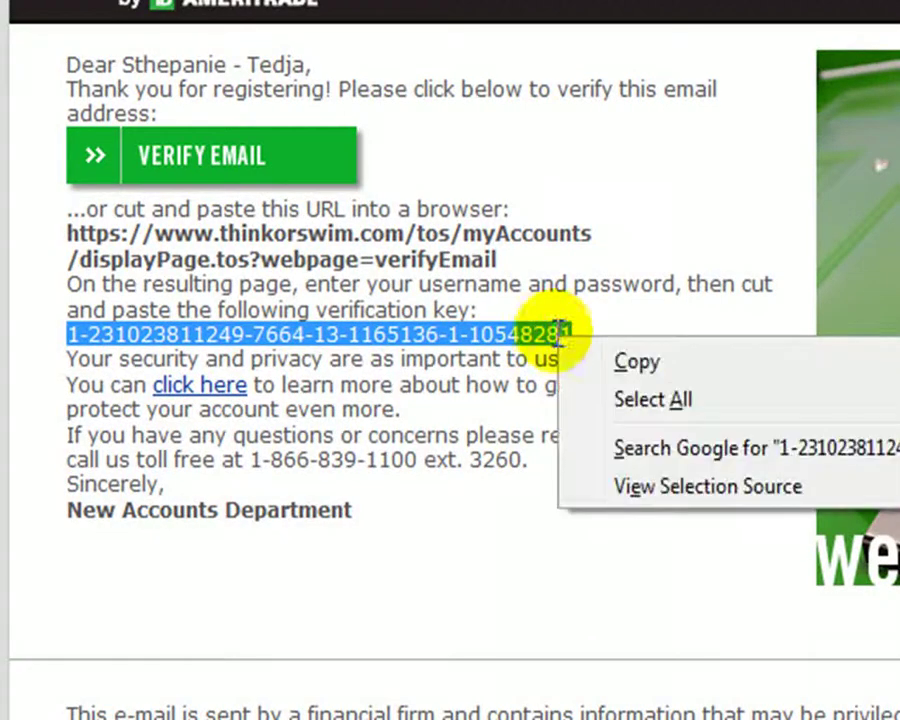
left_click(621, 365)
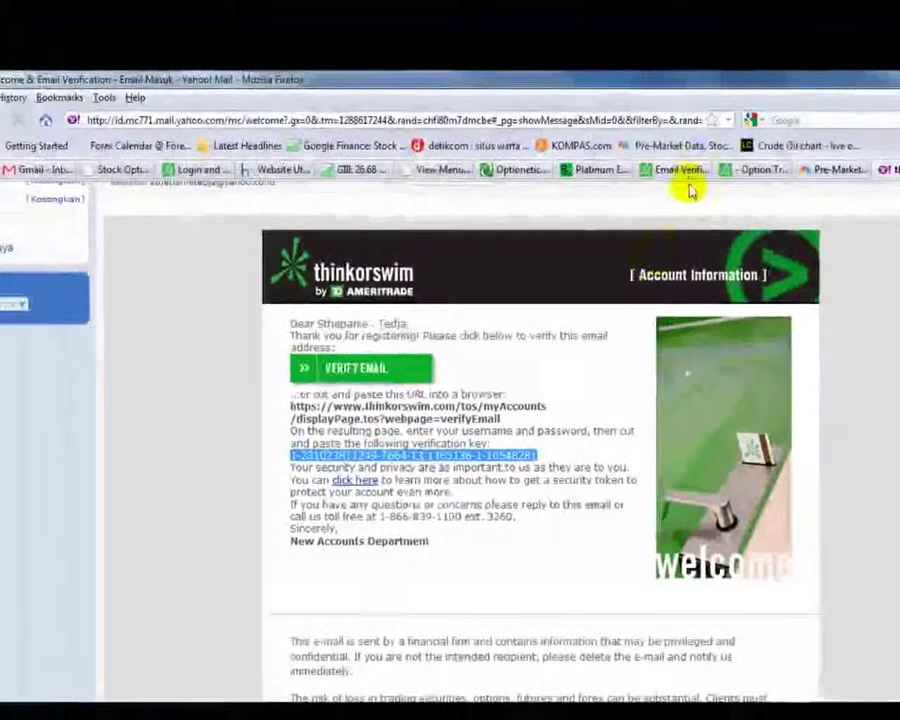
- Return to the thinkorswim e-mail validation page, paste the copied key as the verification code and submit it
left_click(739, 57)
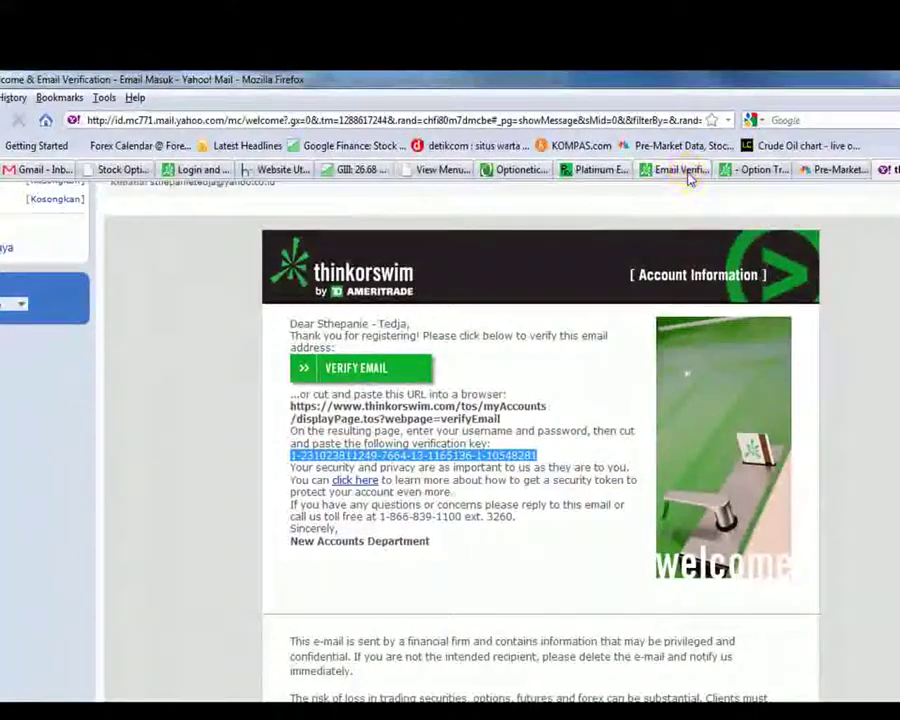
left_click(261, 584)
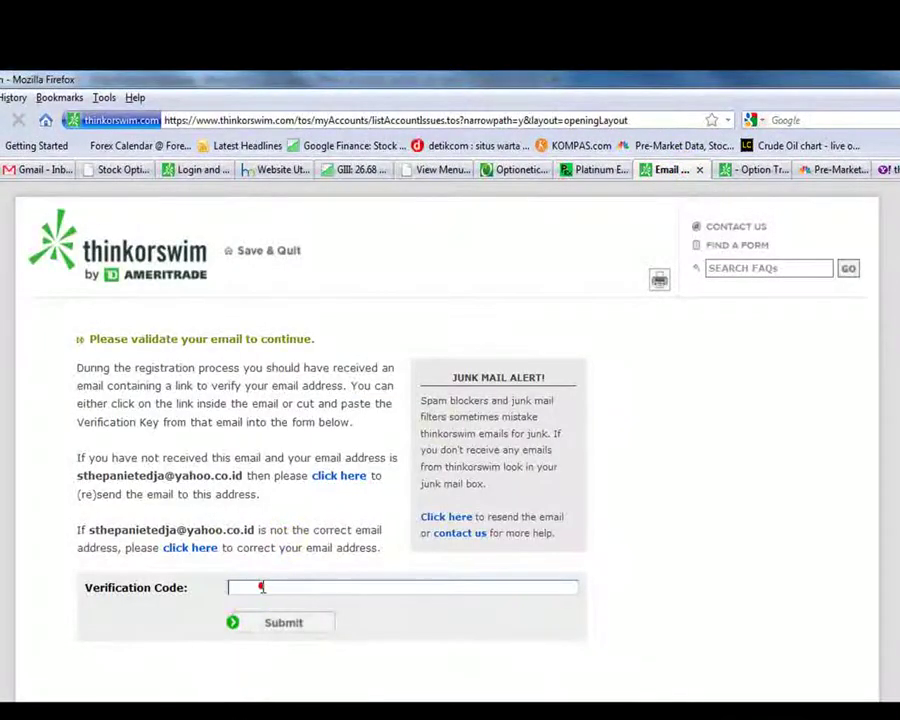
right_click(262, 582)
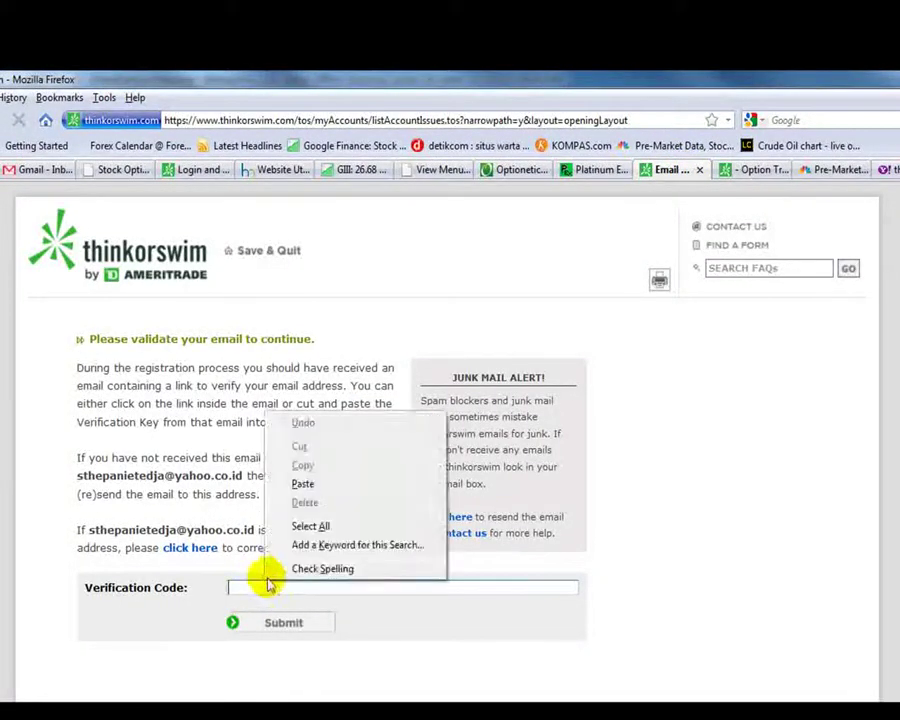
left_click(318, 489)
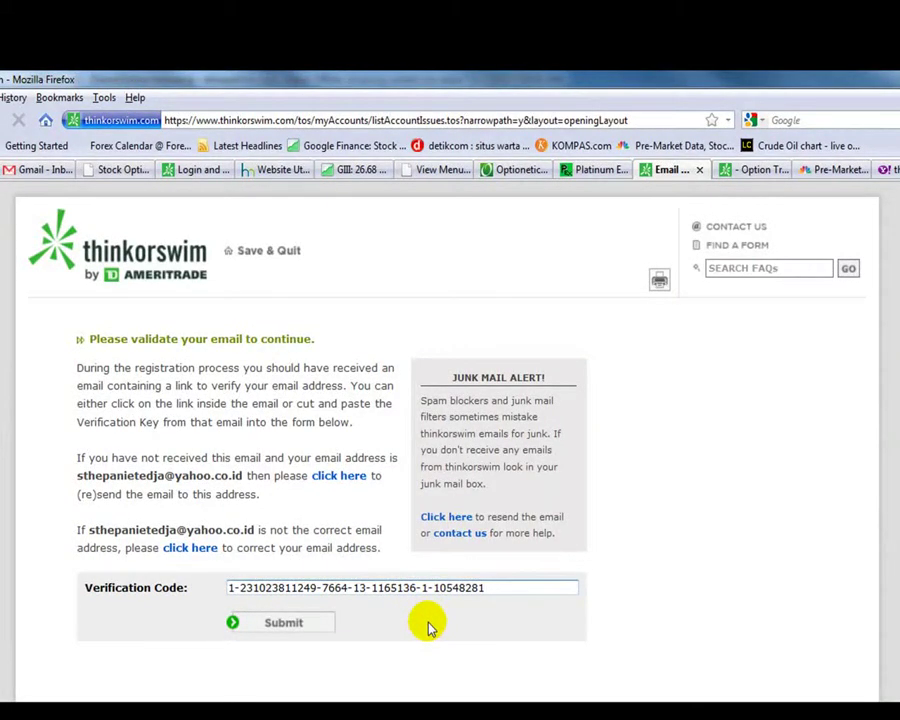
left_click(316, 627)
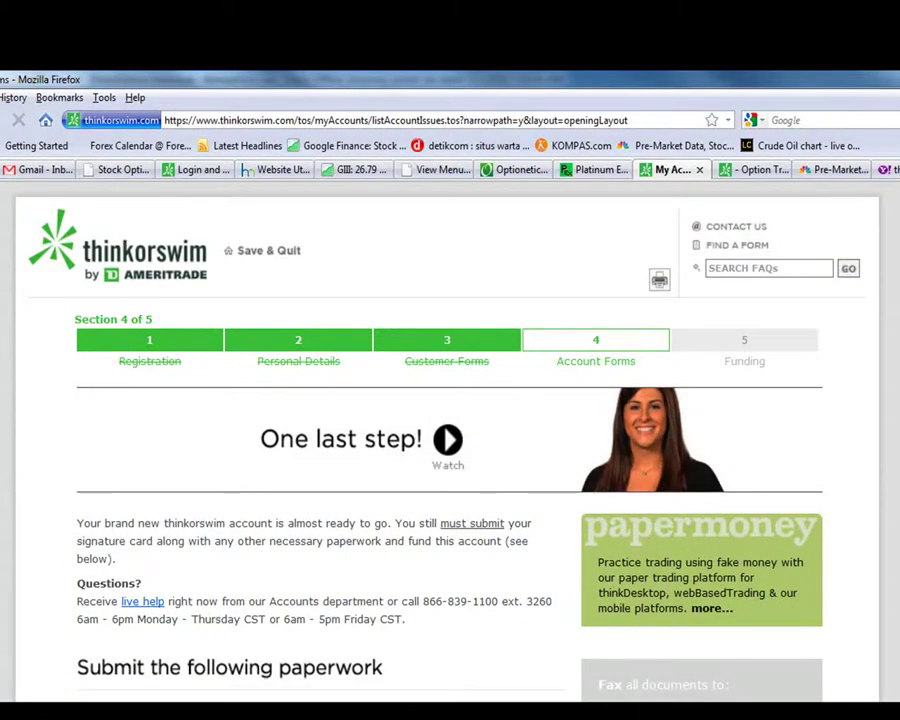
- Examine where the required account paperwork has to be faxed or mailed, including the full mailing address
scroll(450, 450, "down", 5)
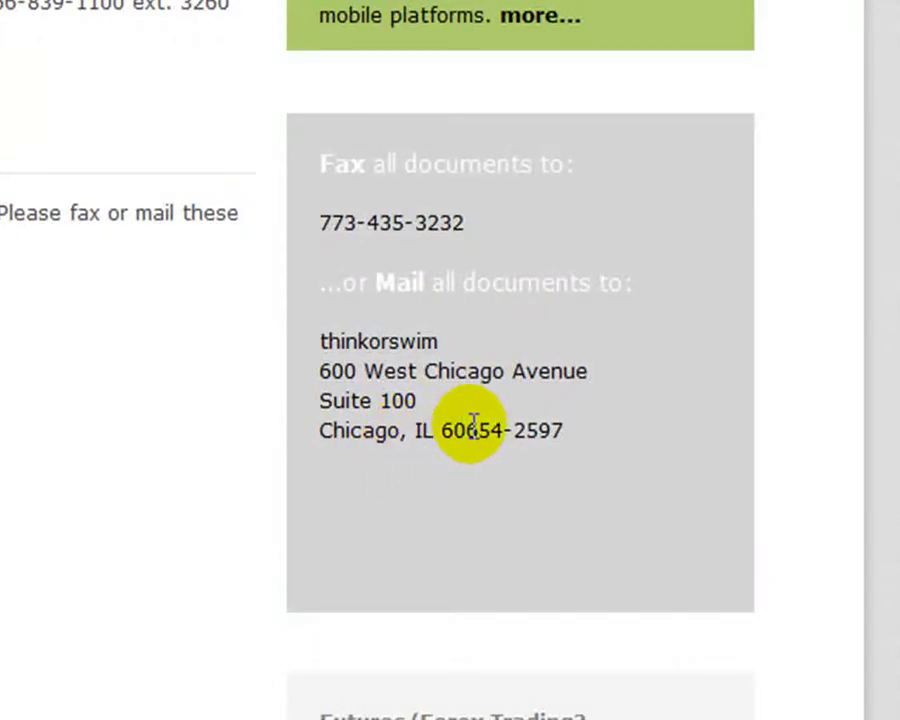
left_click_drag(595, 430, 318, 346)
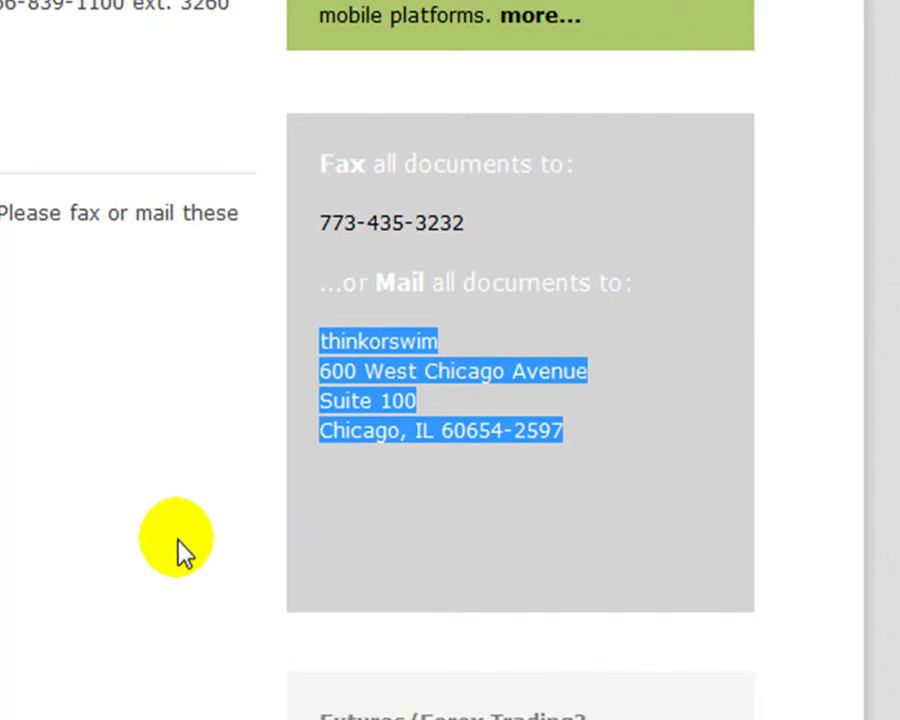
left_click(381, 540)
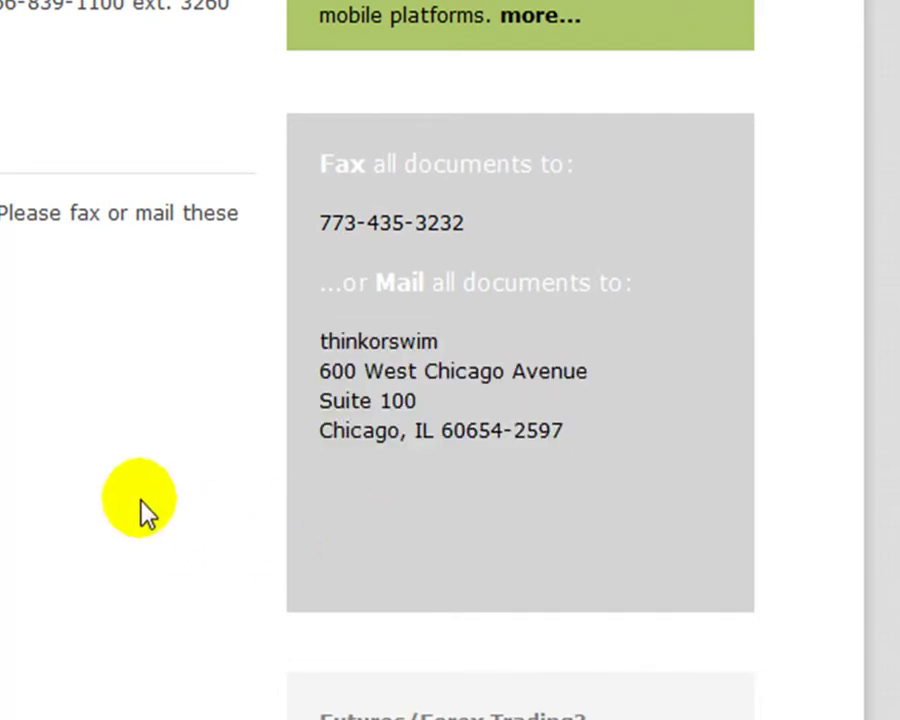